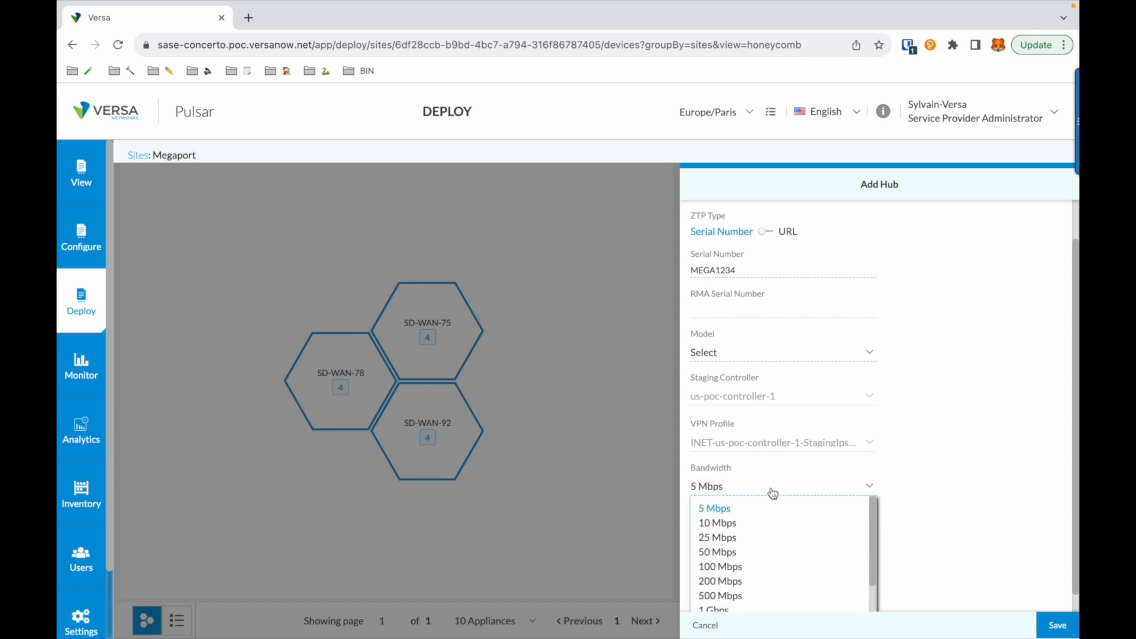
Step: Set the new hub's bandwidth to 500 Mbps, assign it the Megaport-Basic-MP.v2 profile and save it
click(749, 598)
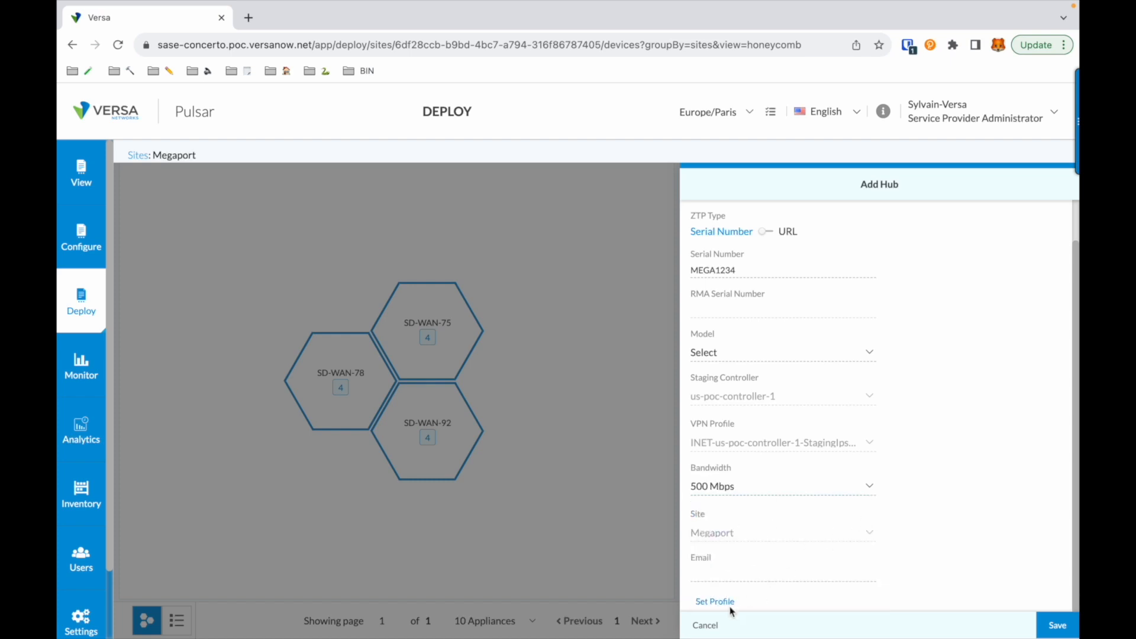
click(731, 609)
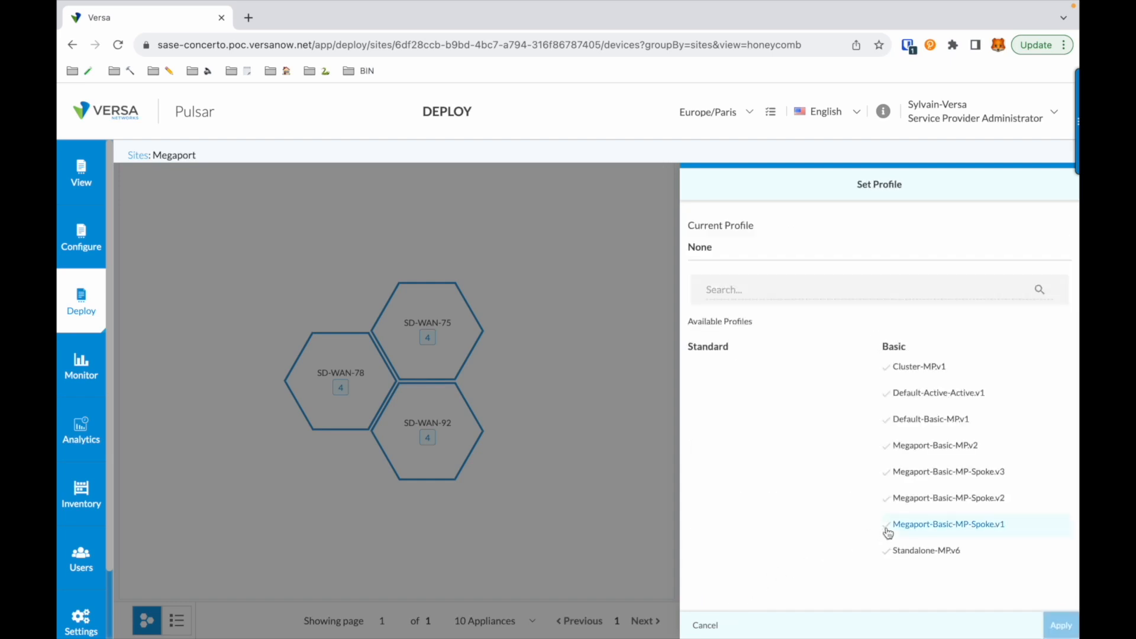
click(960, 453)
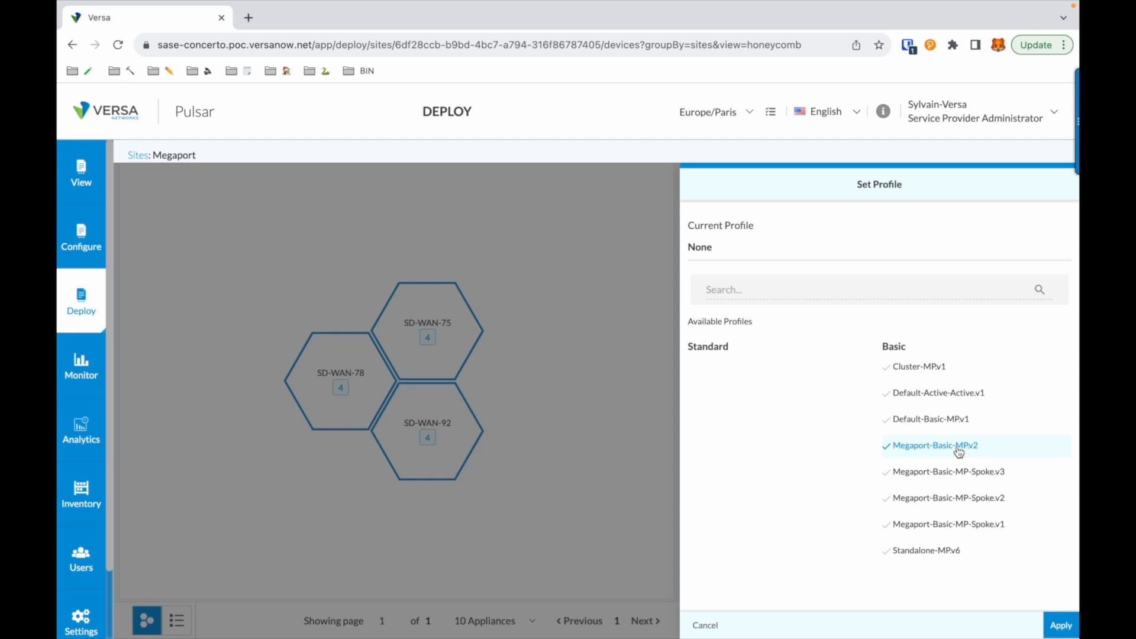
click(1060, 626)
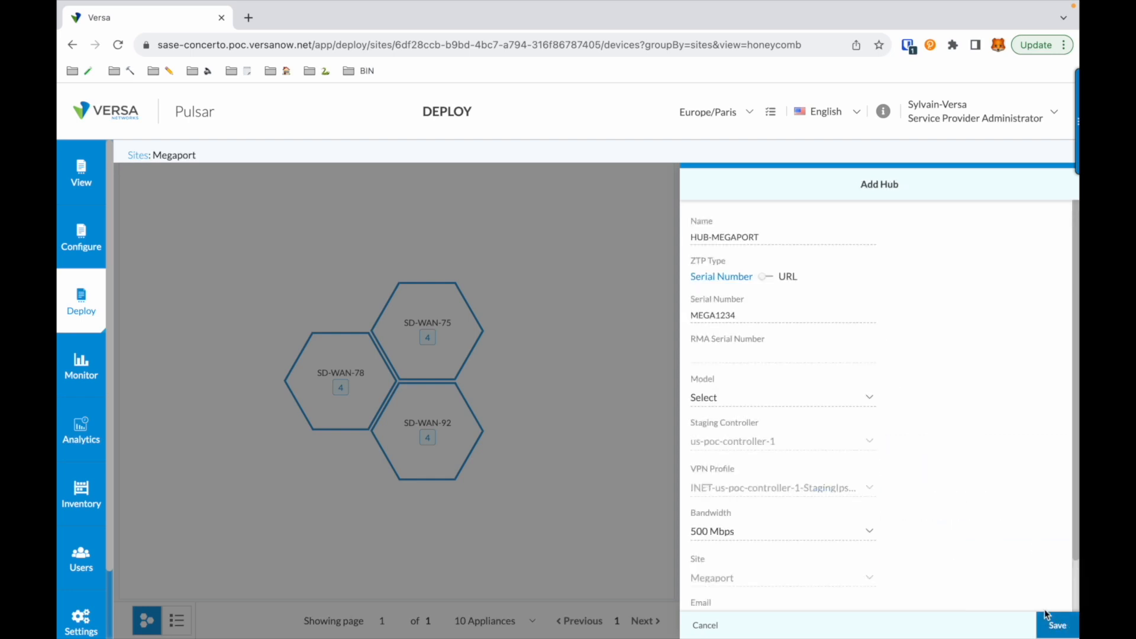
scroll(1042, 601, down, 1)
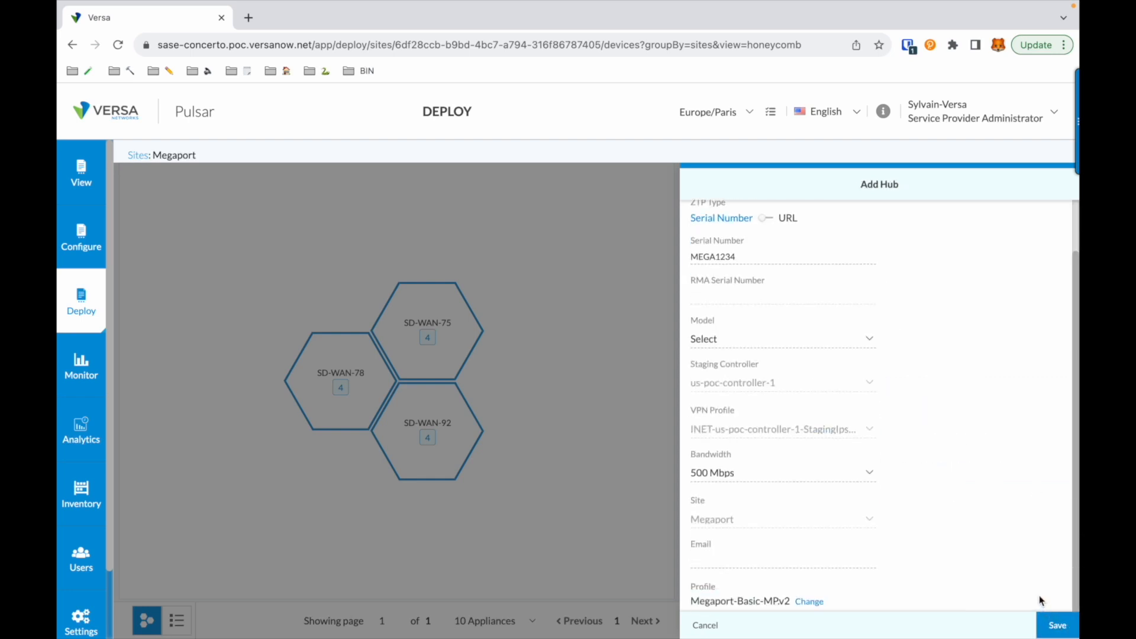
click(1059, 629)
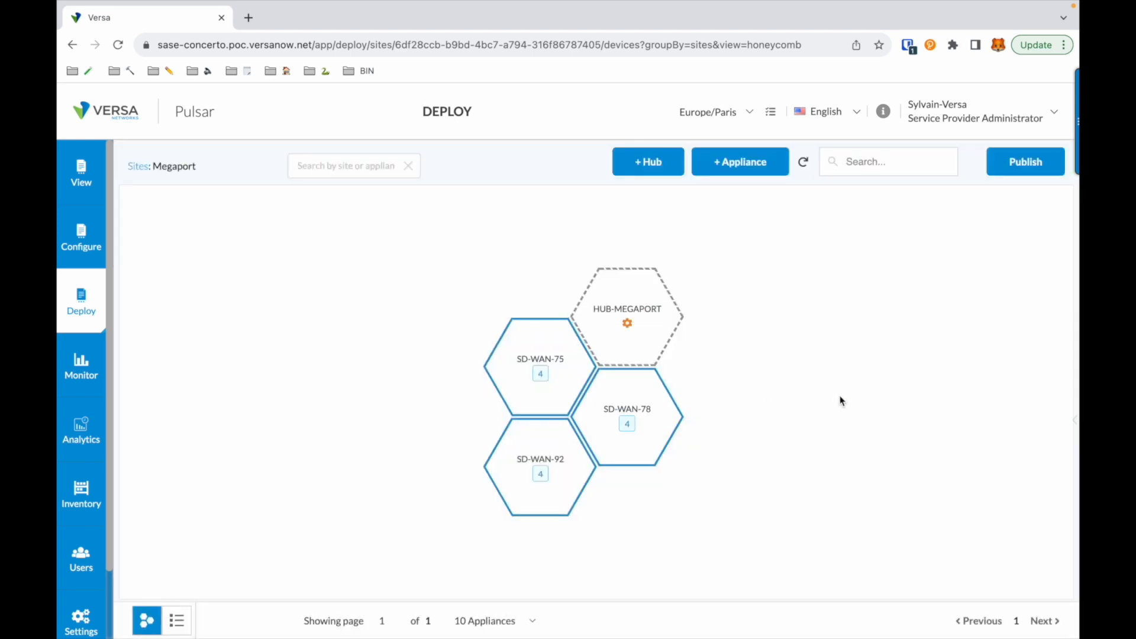
Step: Fill in HUB-MEGAPORT's pending Enterprise-LAN-Address variable with 192.168.254.254/24
mouse_move(629, 325)
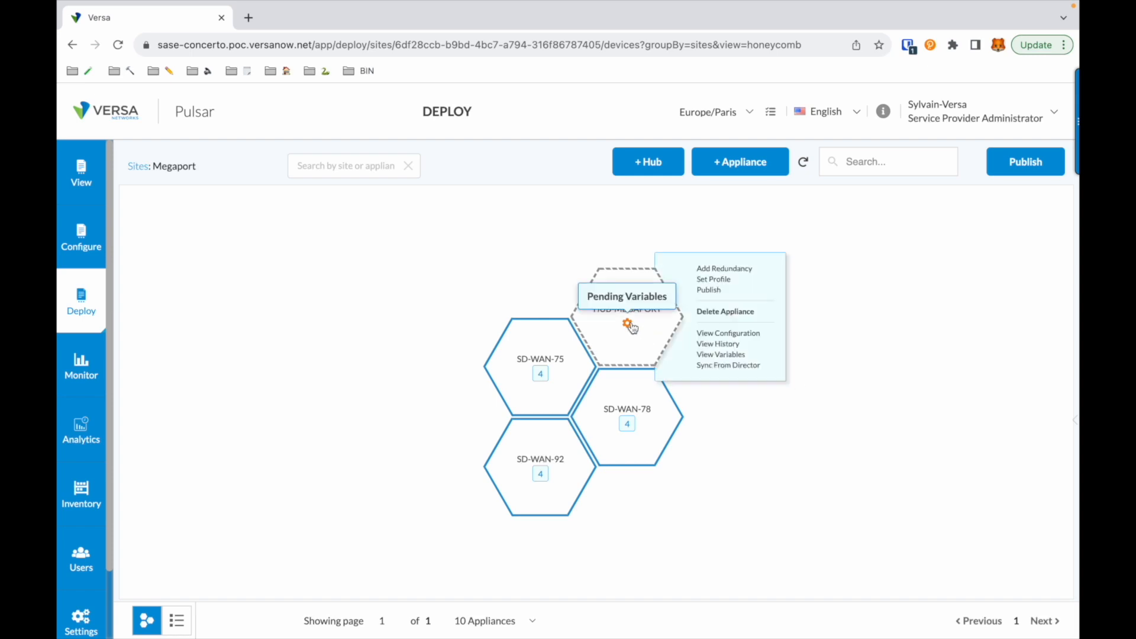
click(628, 325)
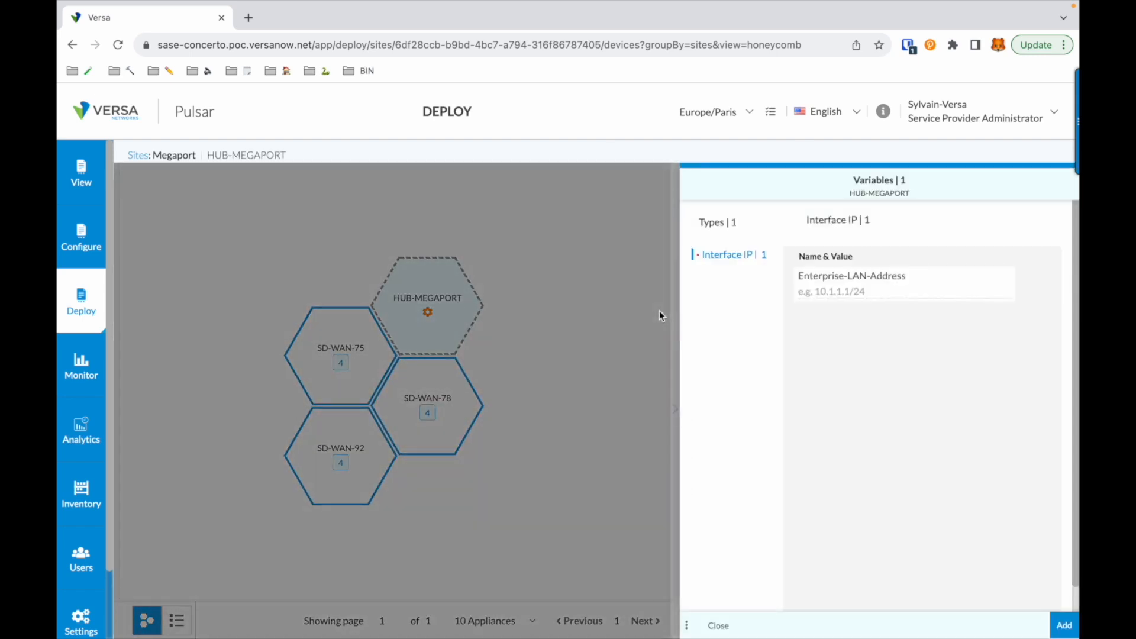
click(841, 292)
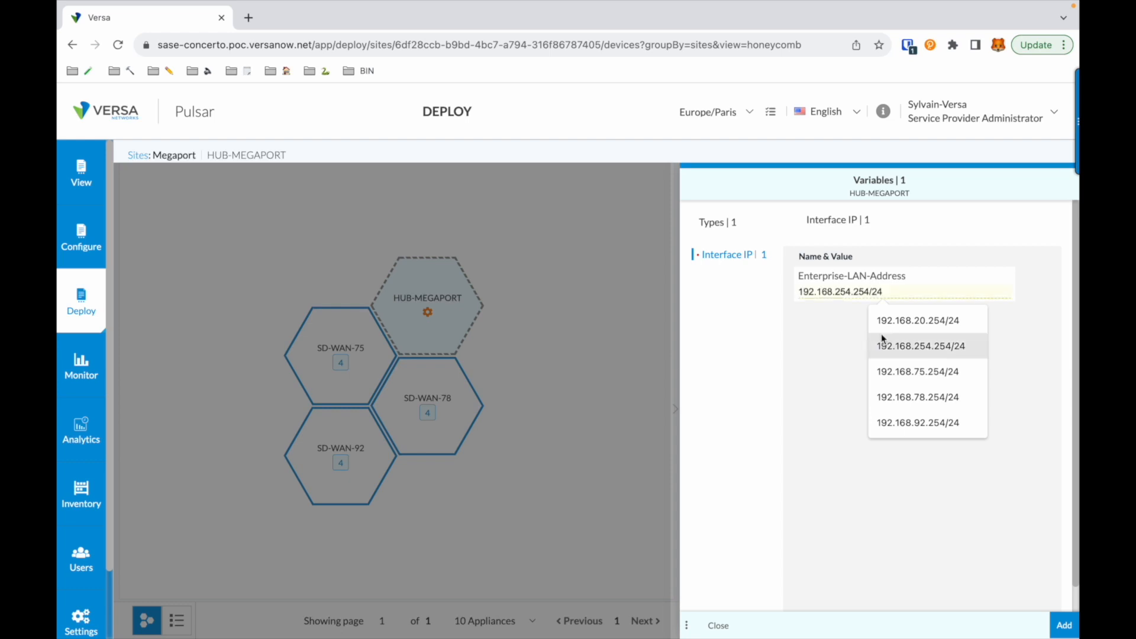
click(897, 346)
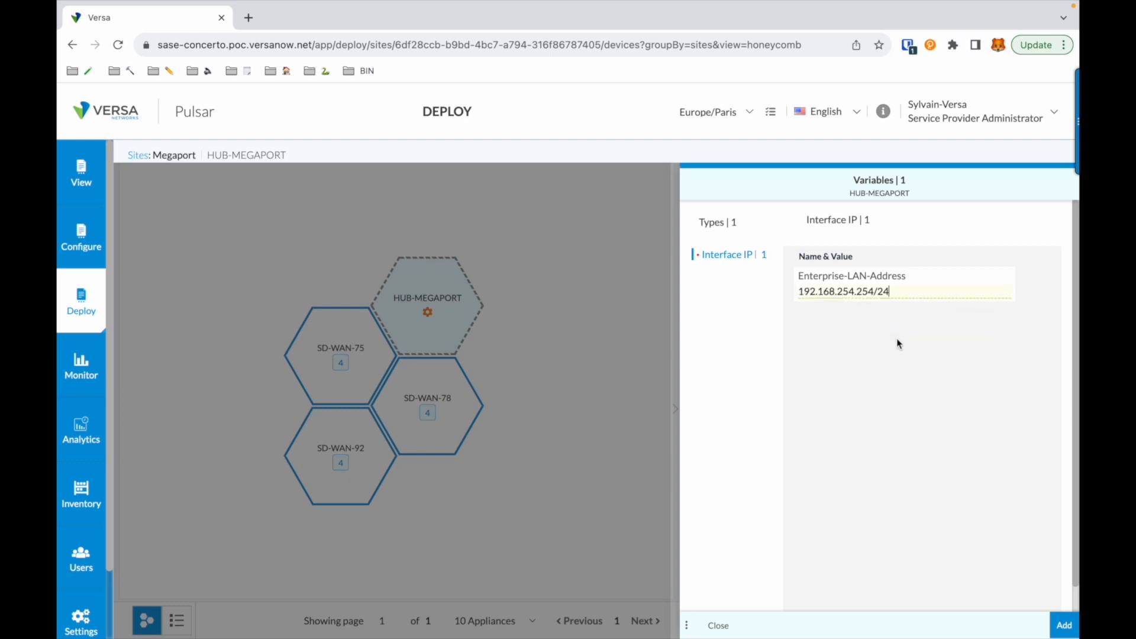
click(1065, 626)
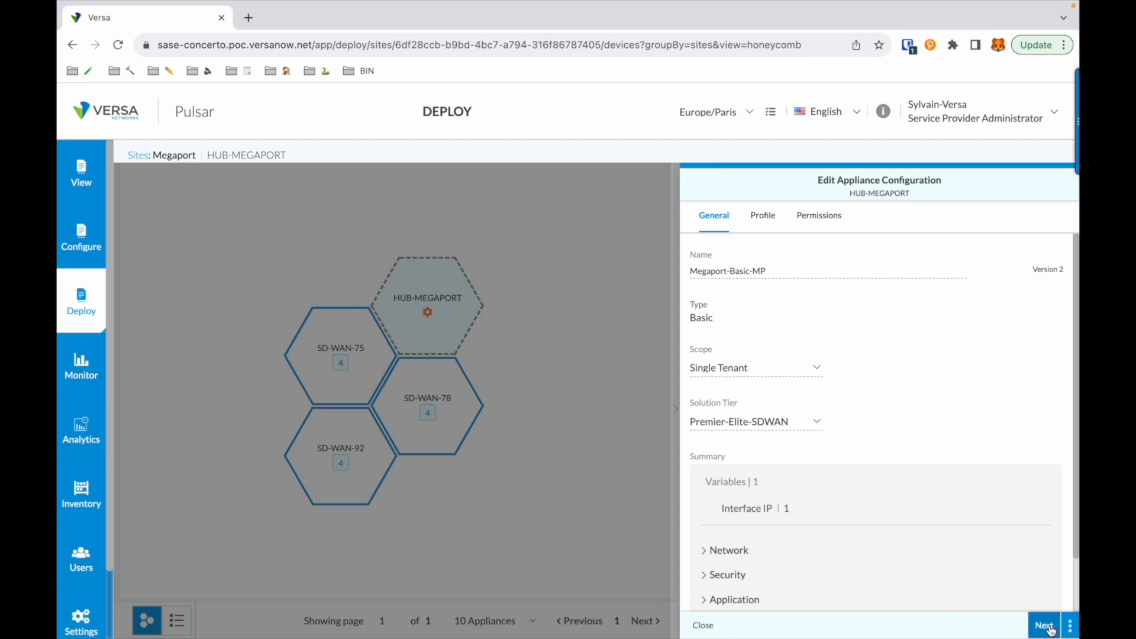
Step: Go through HUB-MEGAPORT's configuration sections up to Permissions, keeping their settings, and save the appliance configuration
click(1044, 626)
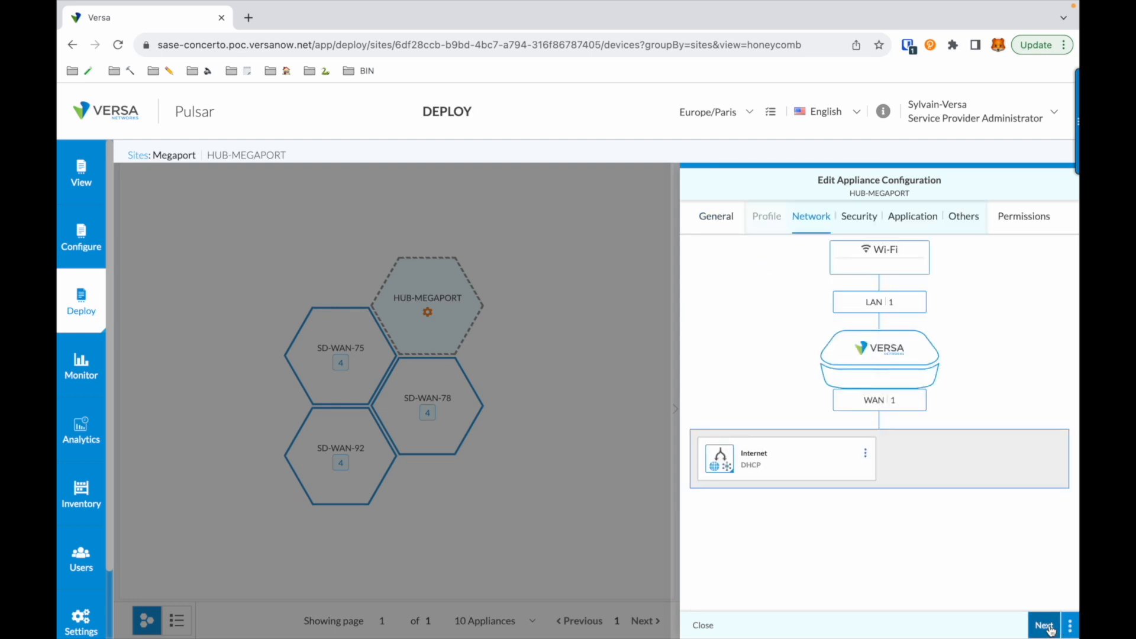
click(1045, 627)
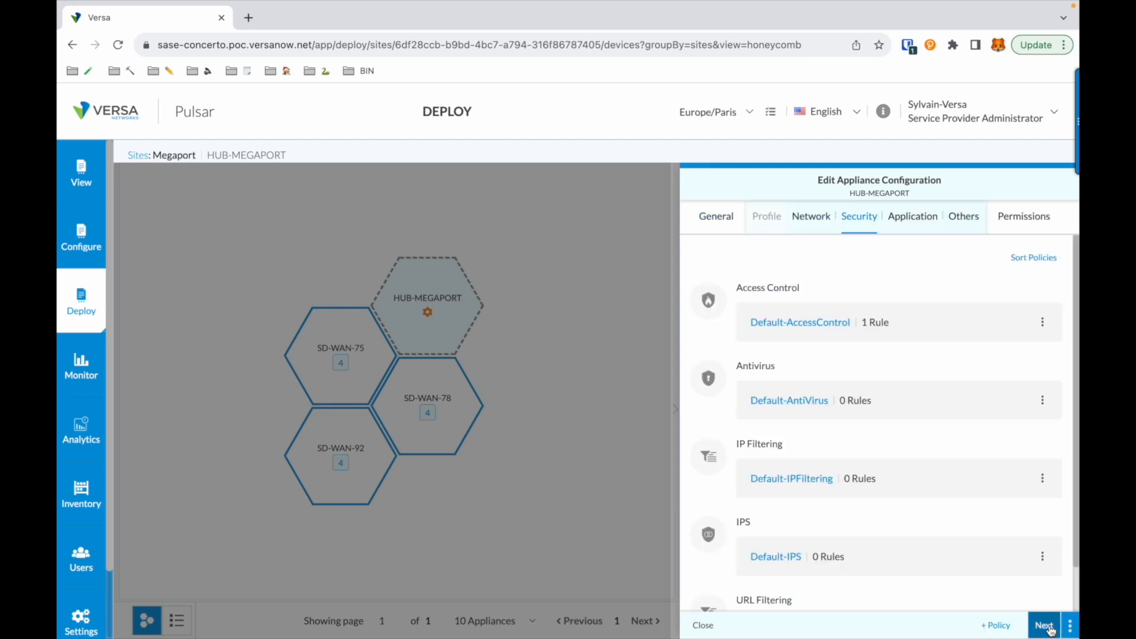
click(1048, 628)
click(1049, 628)
click(1049, 628)
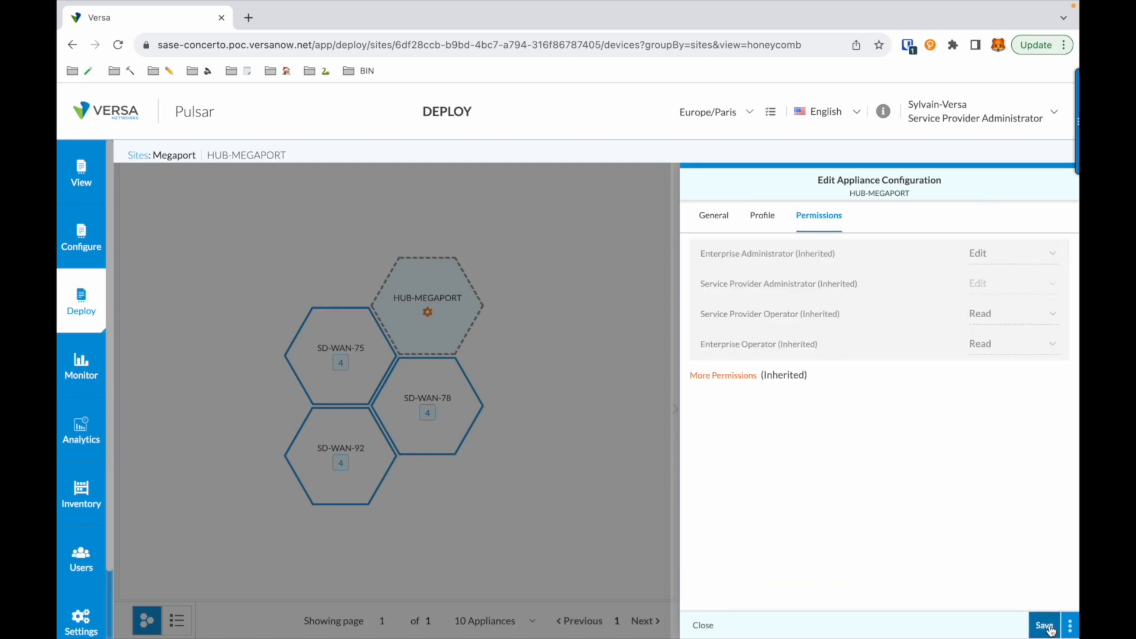
click(1050, 628)
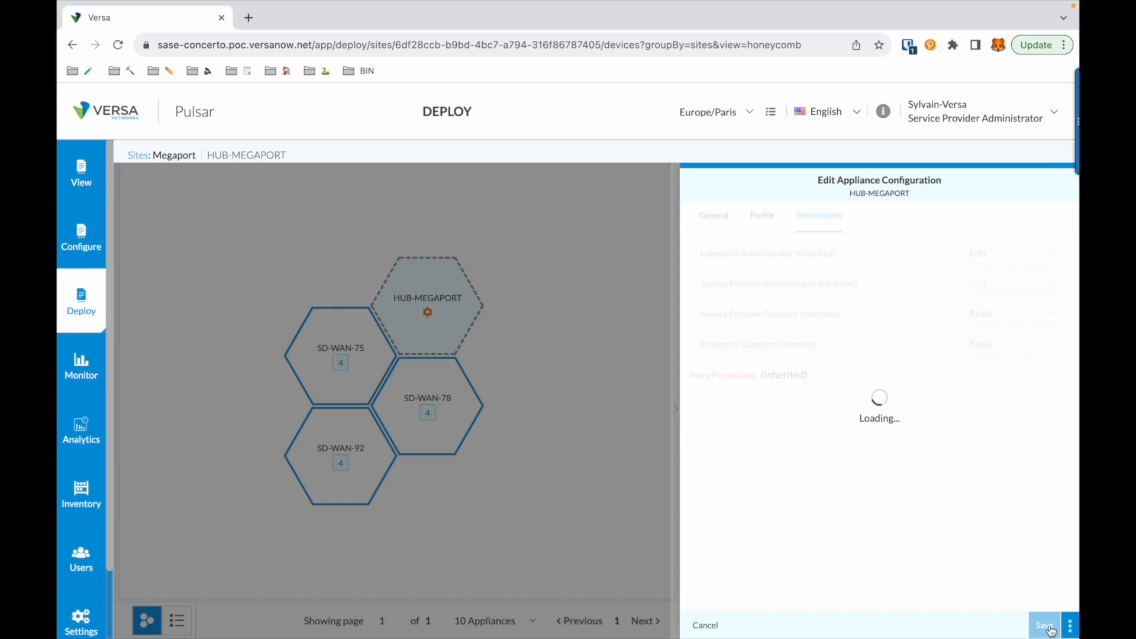
click(1045, 626)
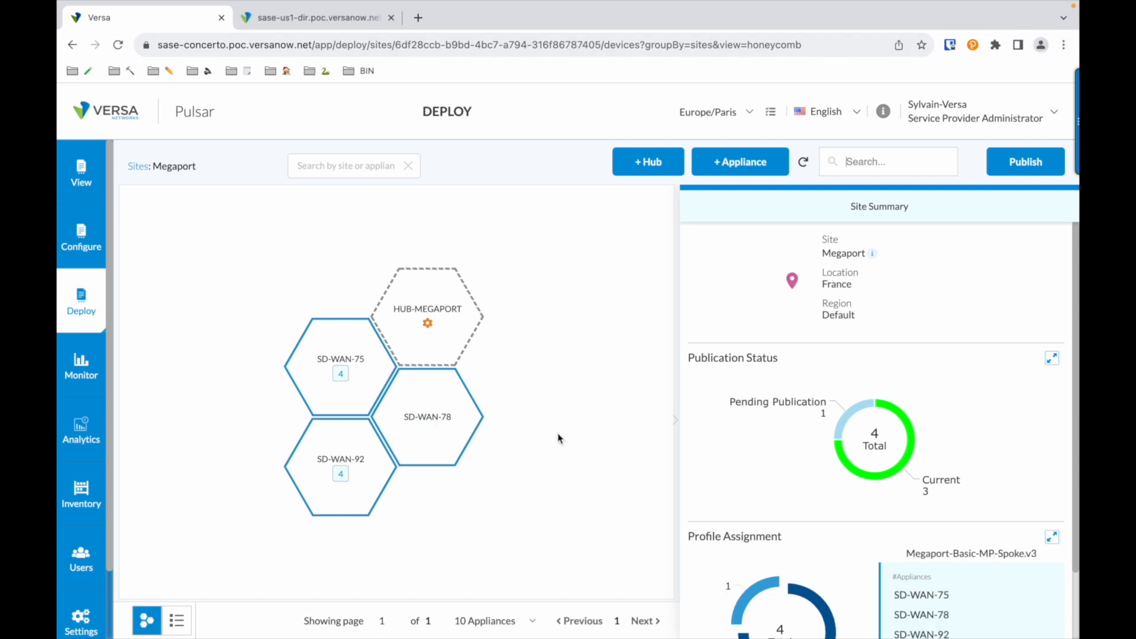
Step: Publish the HUB-MEGAPORT appliance of the Megaport site and confirm the publication
mouse_move(850, 420)
click(1023, 162)
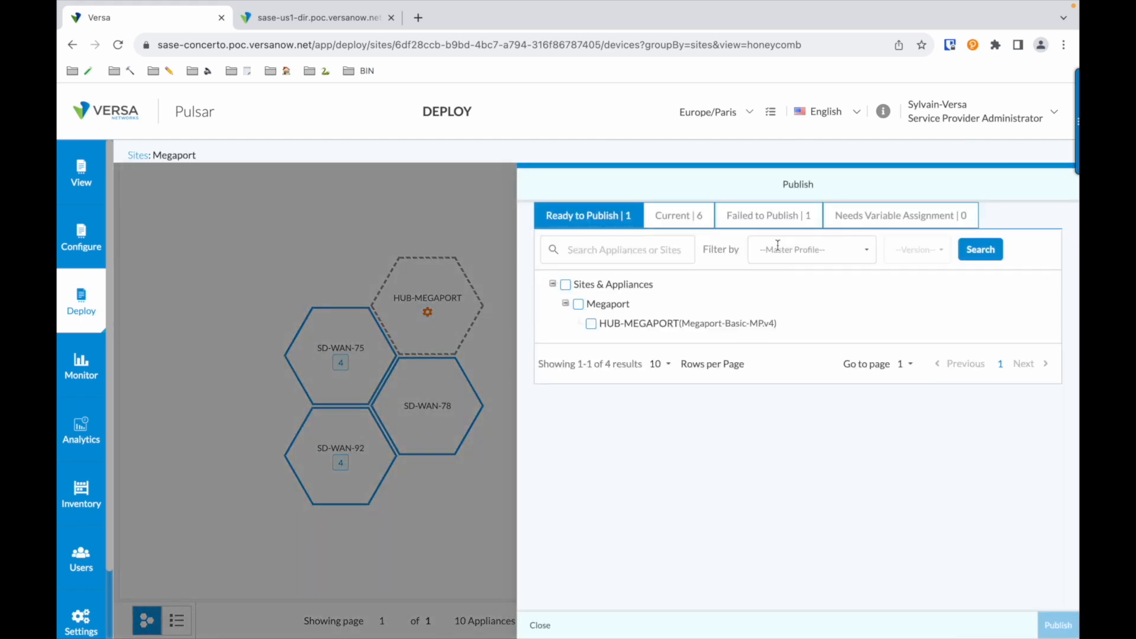
click(566, 285)
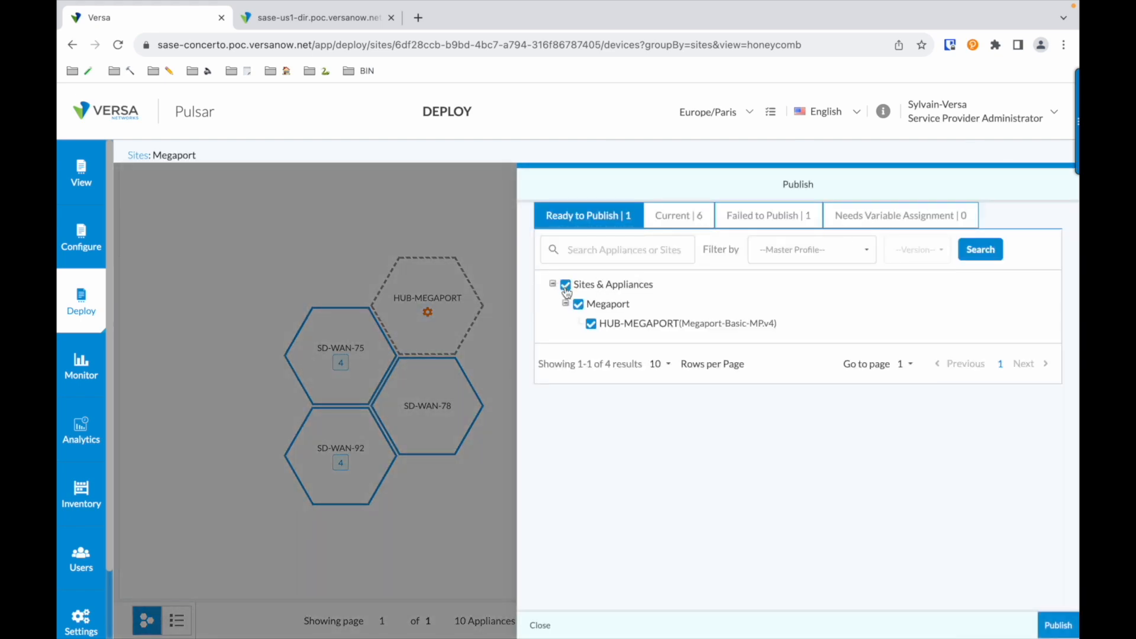
click(1051, 627)
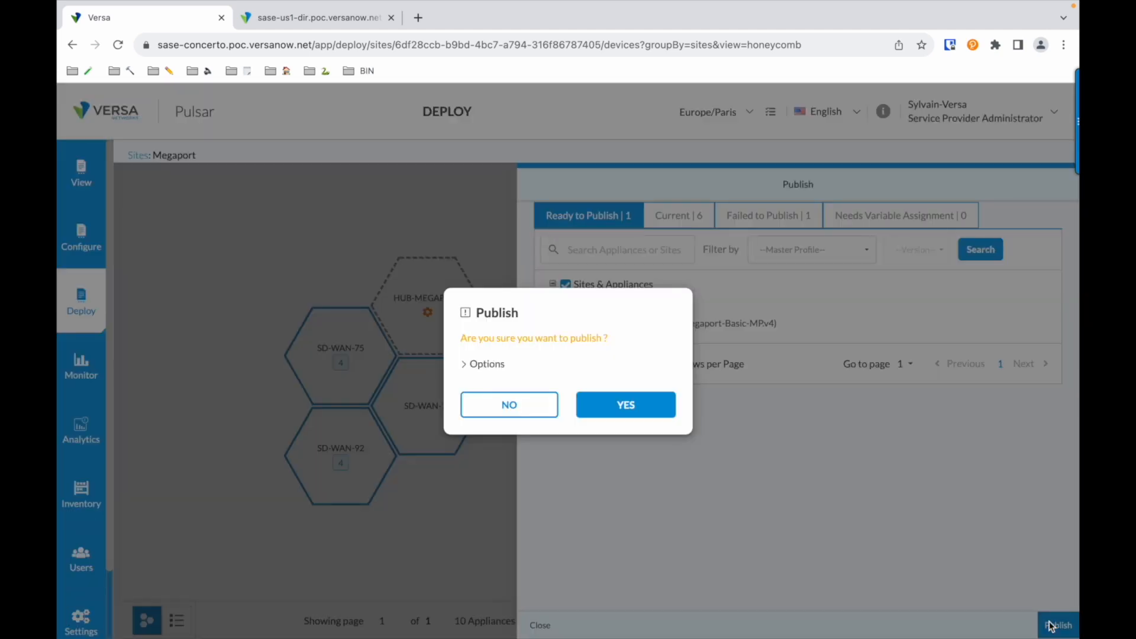
click(642, 407)
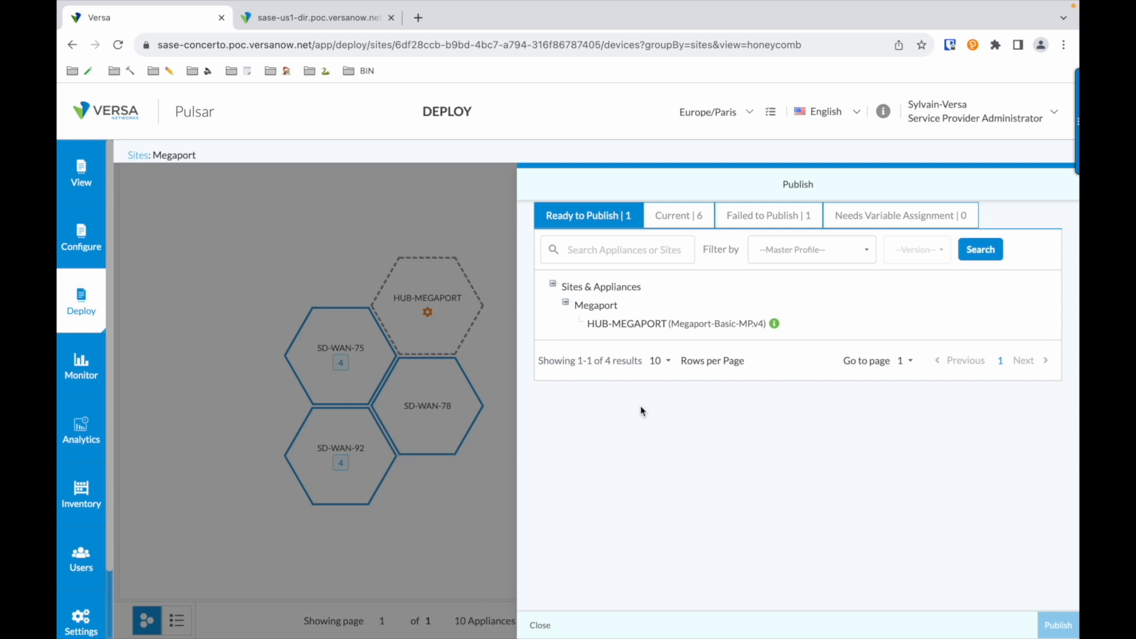
click(539, 626)
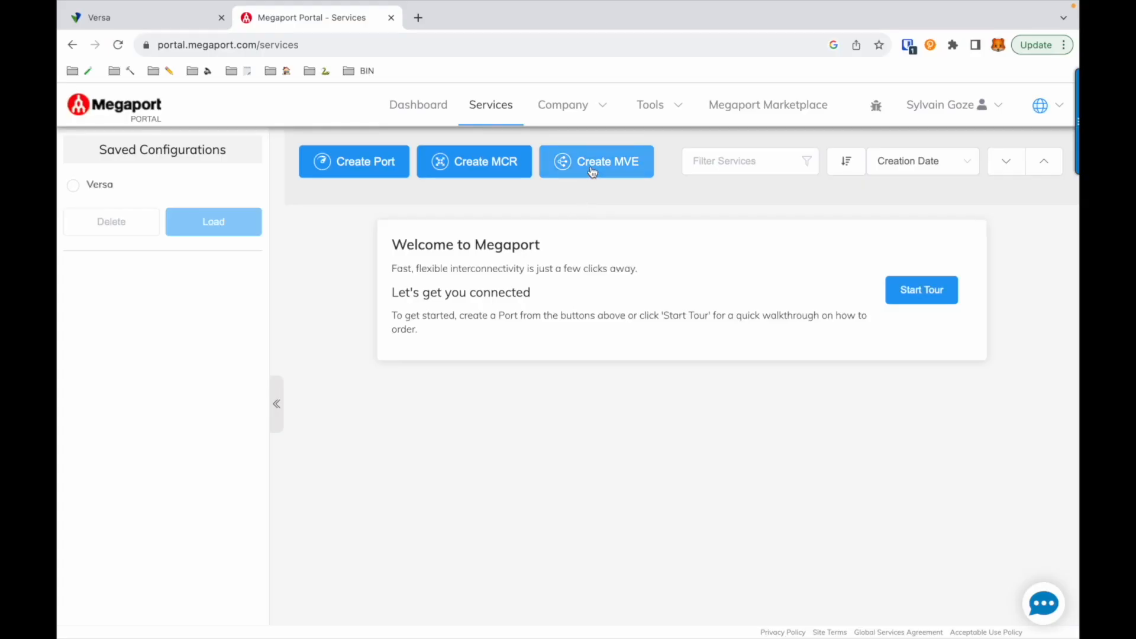
click(591, 165)
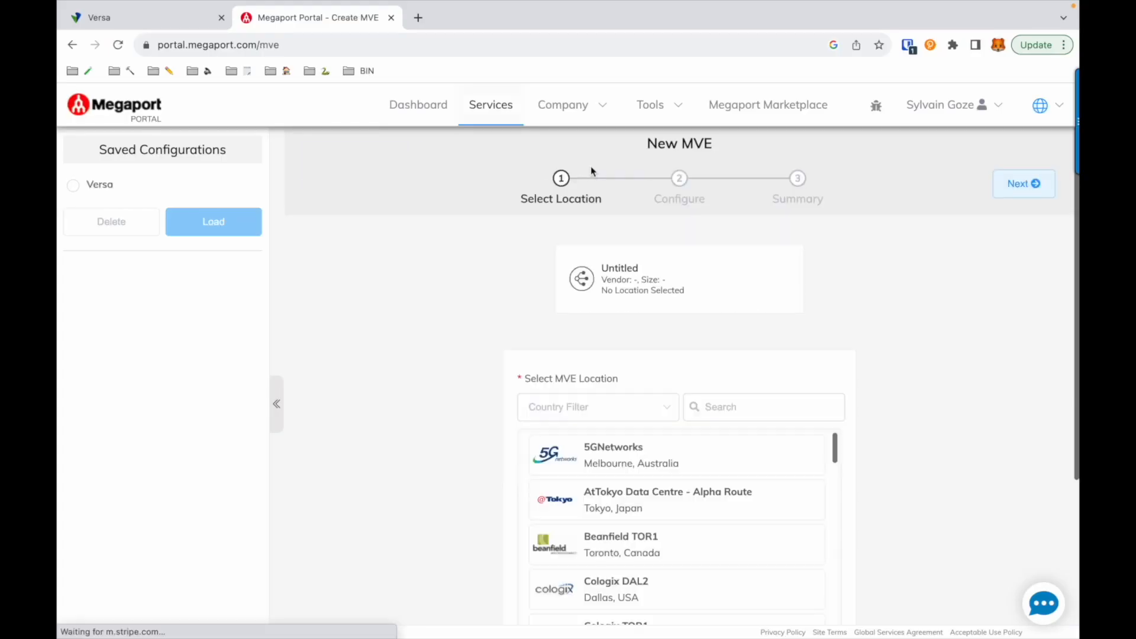
click(586, 418)
click(555, 472)
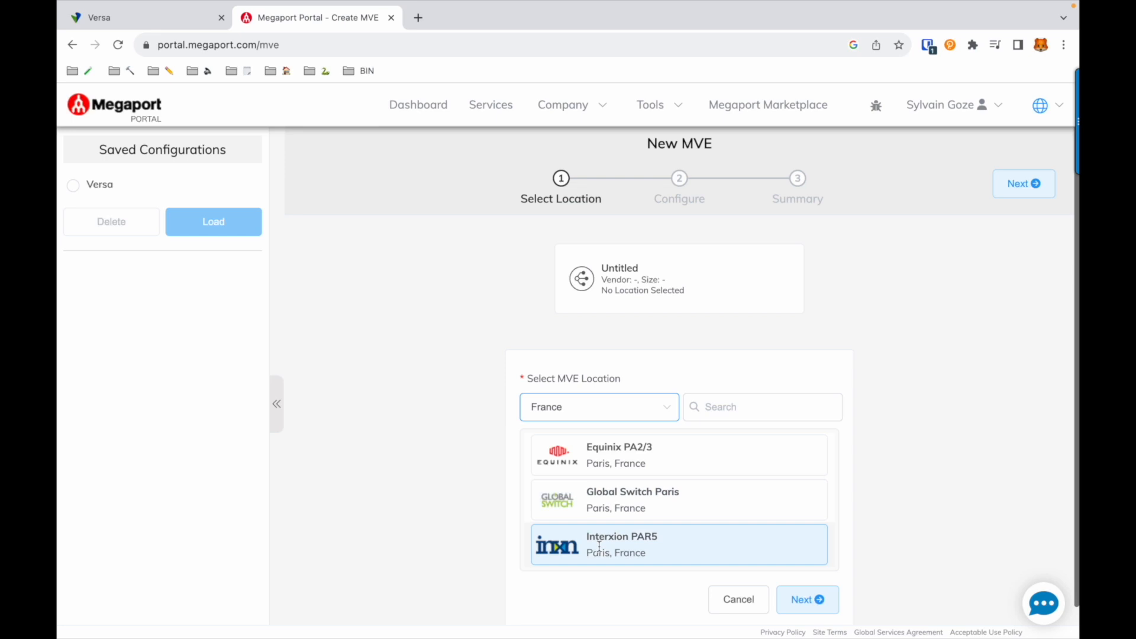
Step: Choose CoreSite LA1 in the USA as the MVE location and Versa FlexVNF version 21.1.3 as its product
click(645, 409)
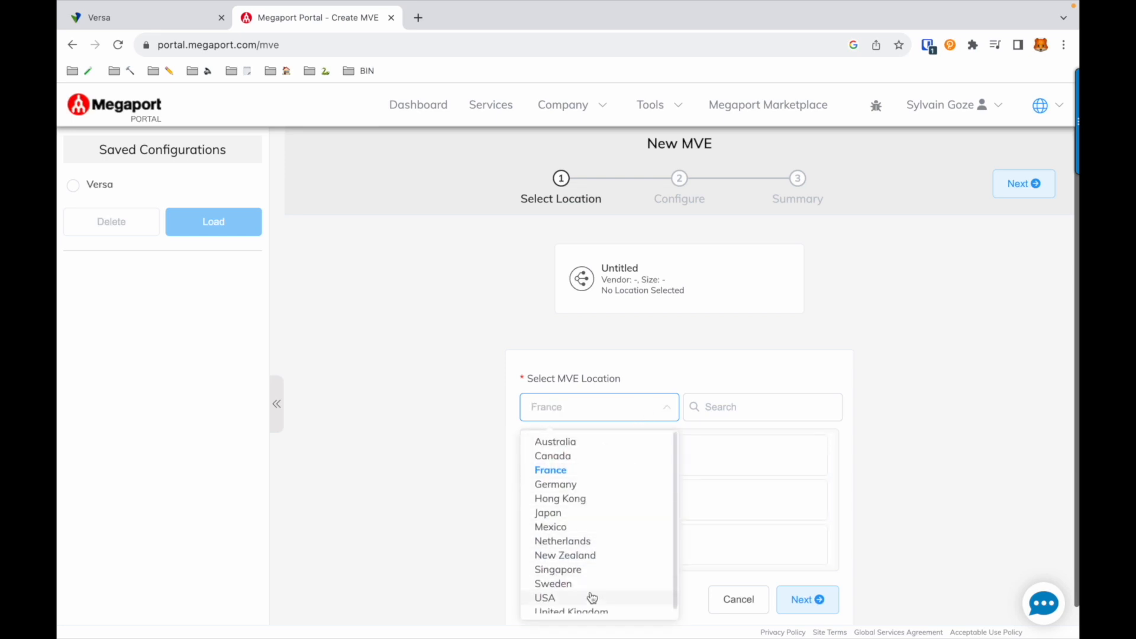
click(592, 597)
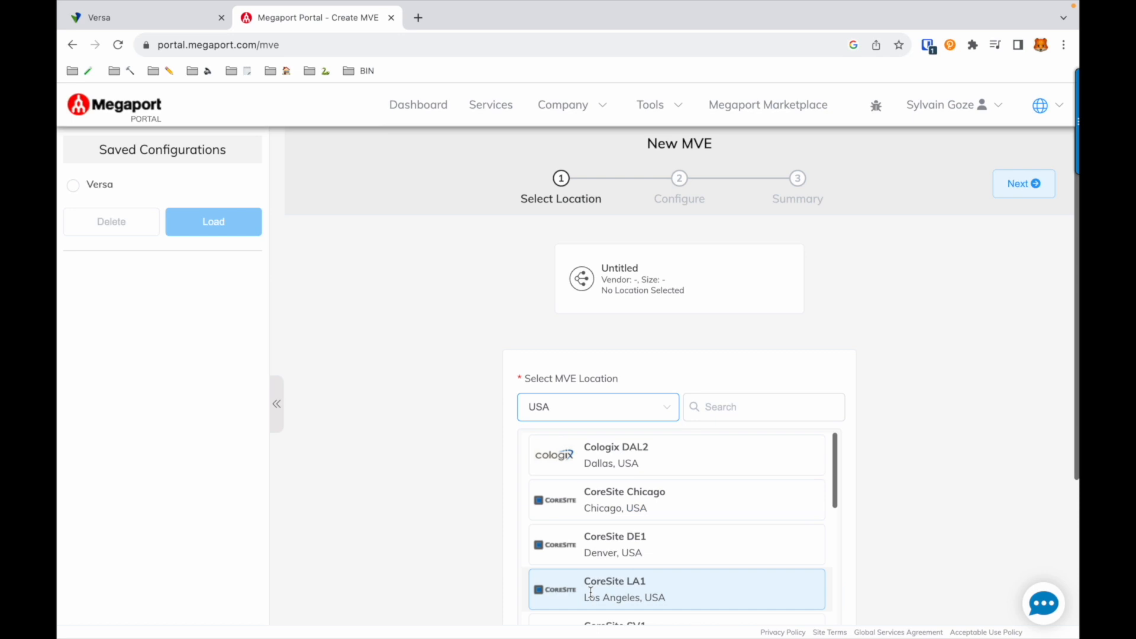
click(591, 591)
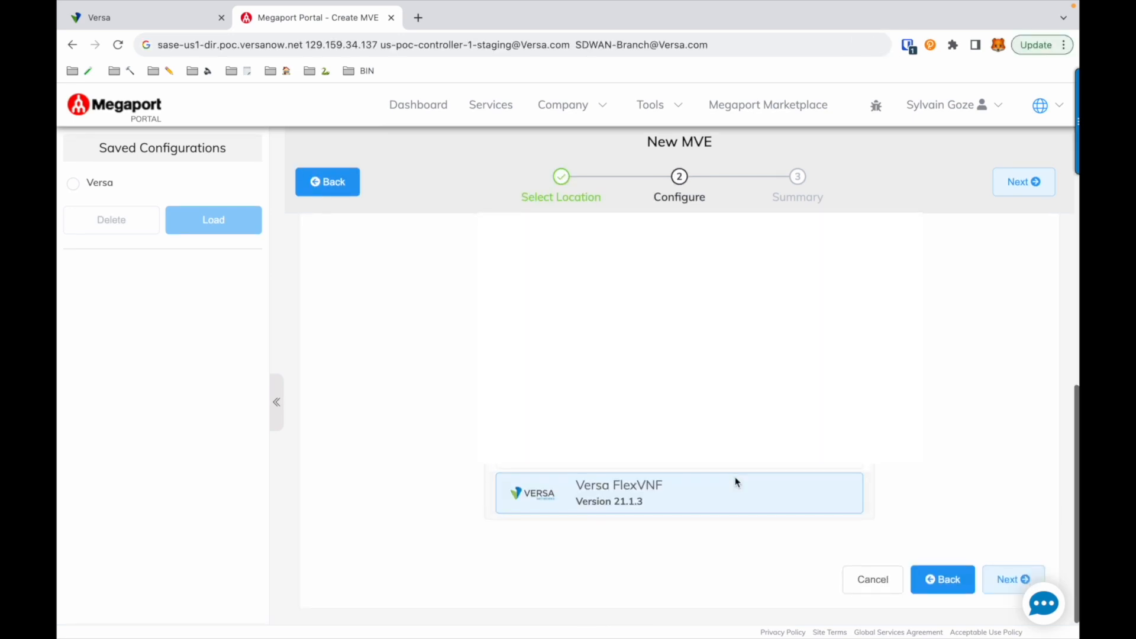
click(644, 508)
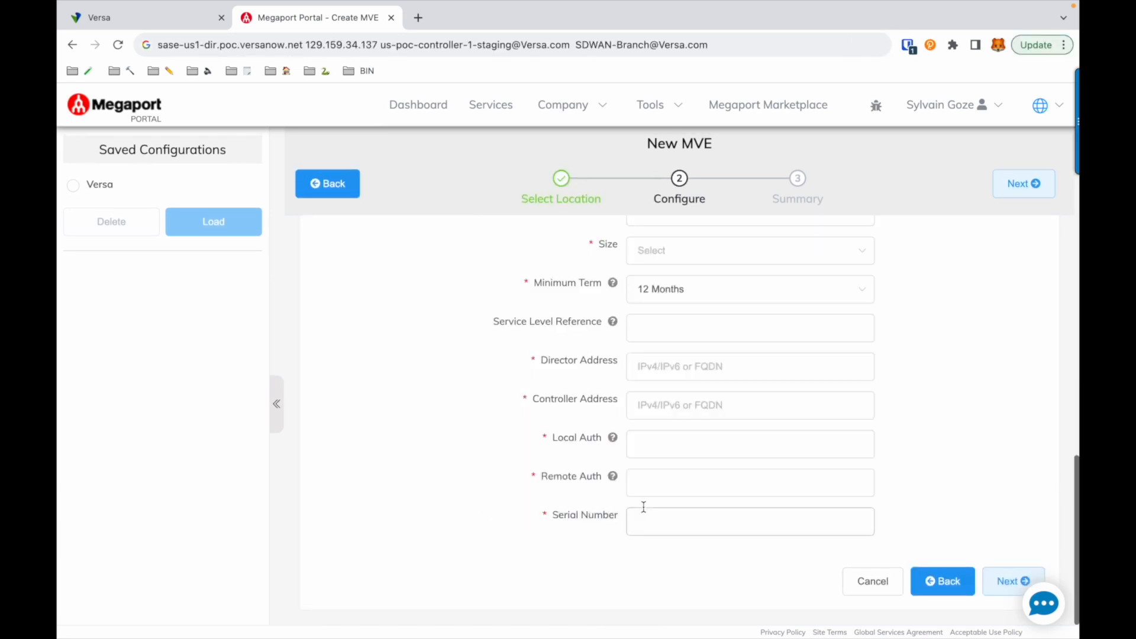
Step: Name the MVE HUB-MEGAPORT-VERSA
scroll(911, 349, up, 2)
click(797, 320)
text(HU)
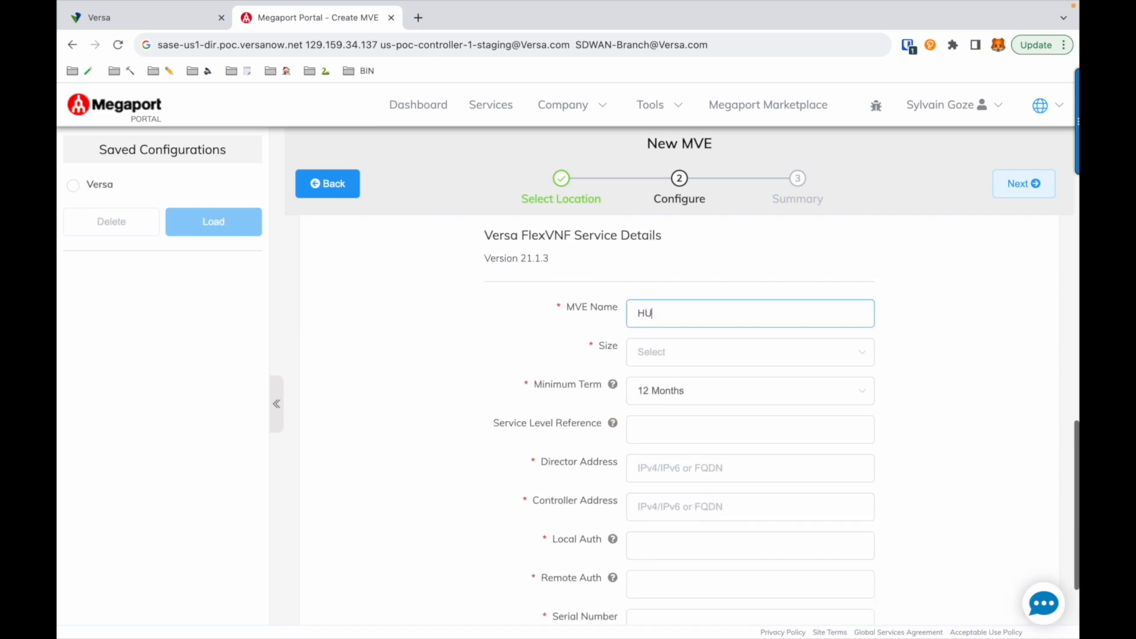
text(B-MEGAPORT-VERSA)
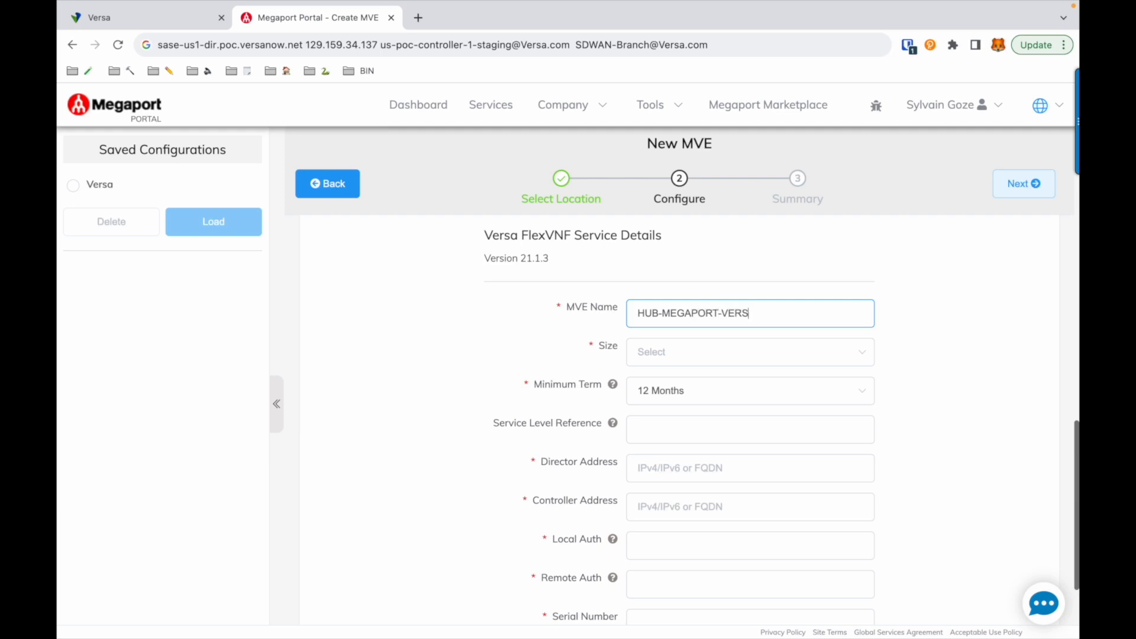
Step: Set the MVE's size to MVE 2/8 and its minimum term to No Minimum Term
click(742, 355)
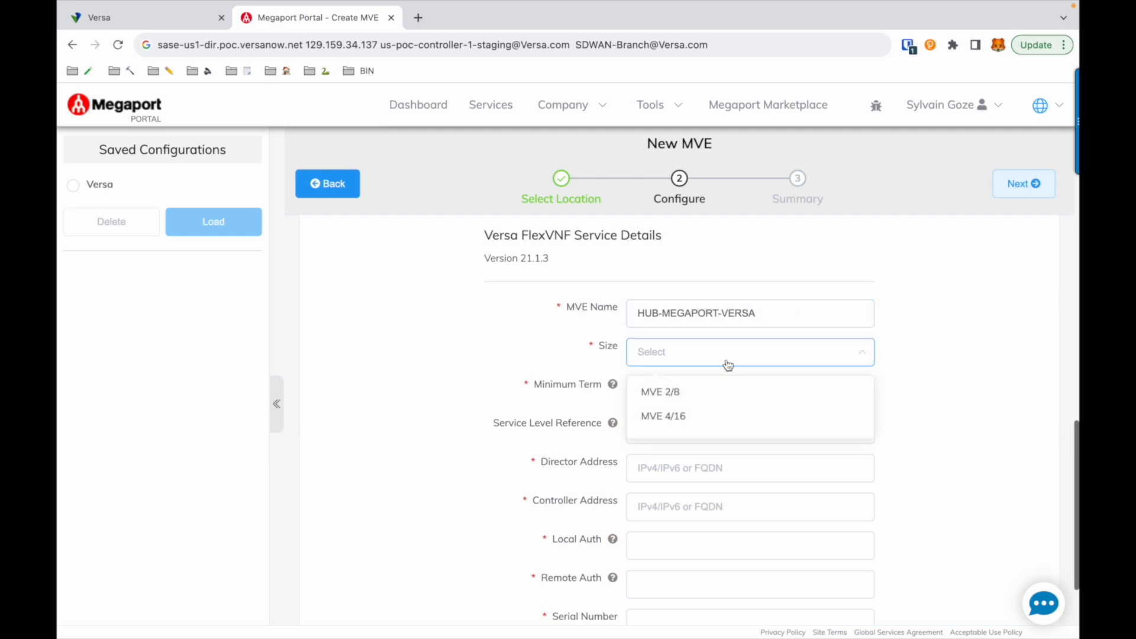
click(699, 393)
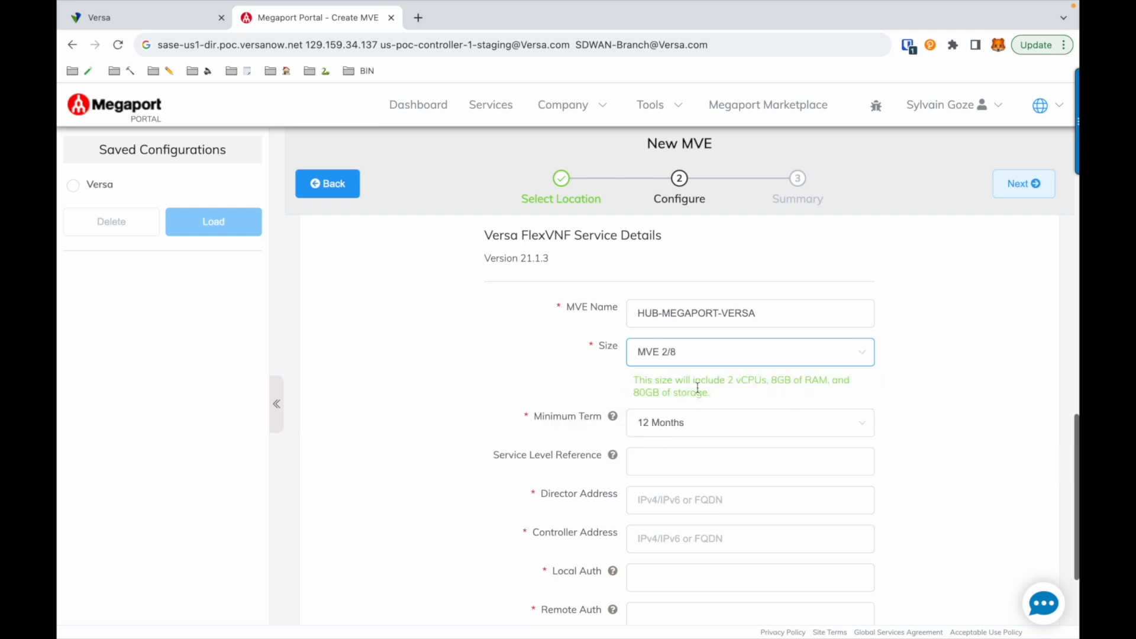
click(676, 425)
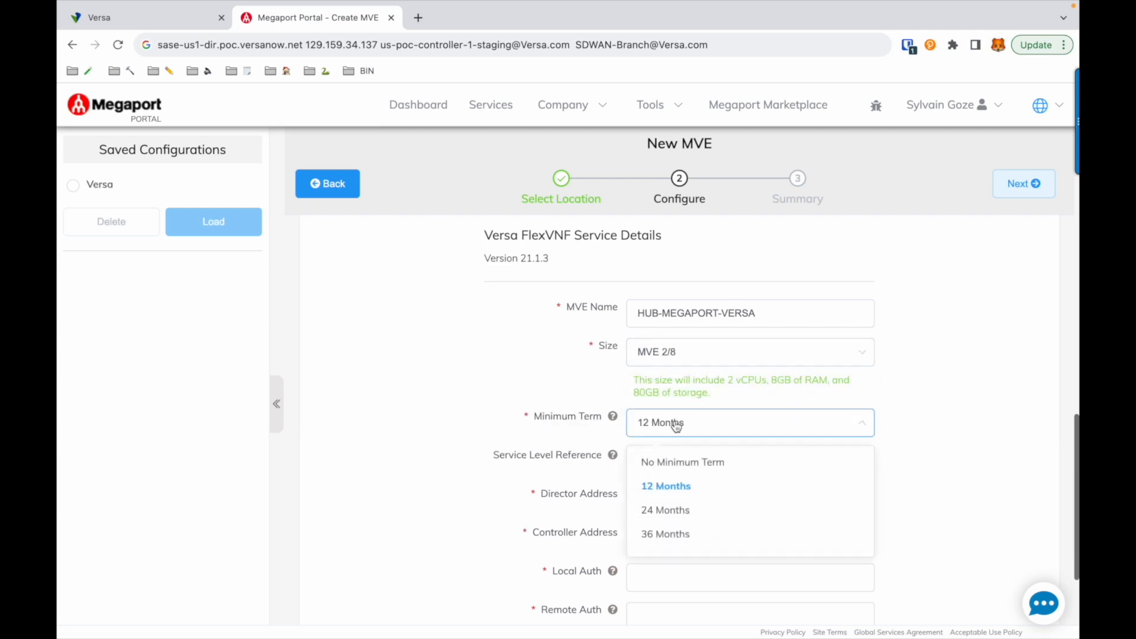
click(656, 462)
Step: Enter sase-us1-dir.poc.versanow.net as the Director address and 129.159.34.137 as the Controller address
click(650, 499)
text(sase-us1-dir.poc.versanow.net)
click(648, 536)
text(129.159.34.137)
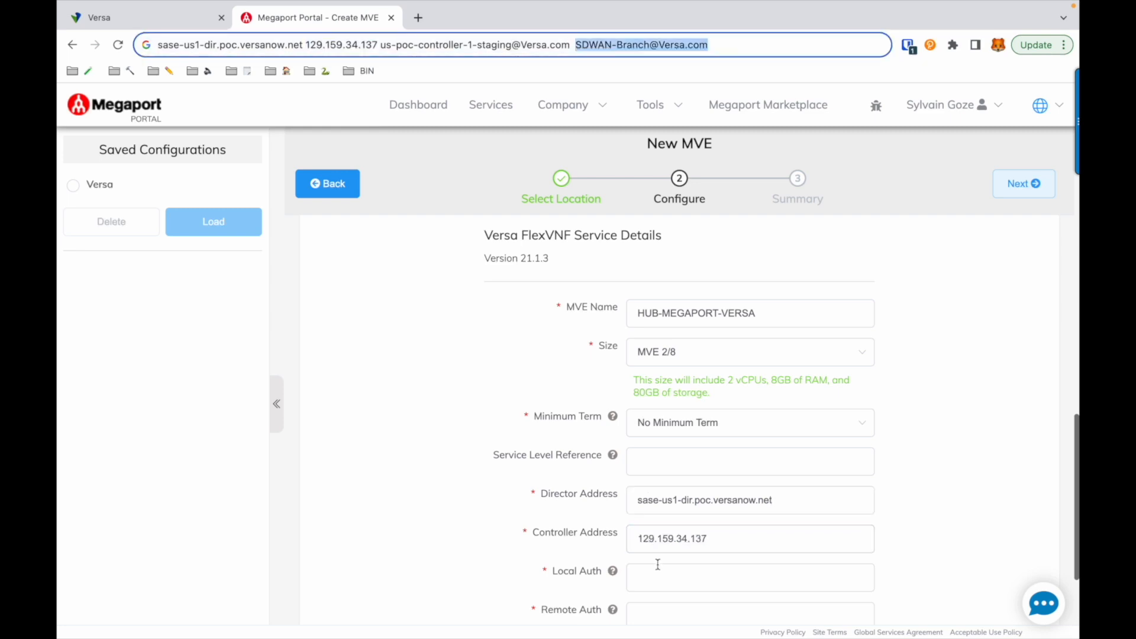
Step: Fill in the Local Auth field with the SD-WAN branch identity and Remote Auth with the staging controller identity
click(653, 572)
key(ctrl+v)
click(654, 610)
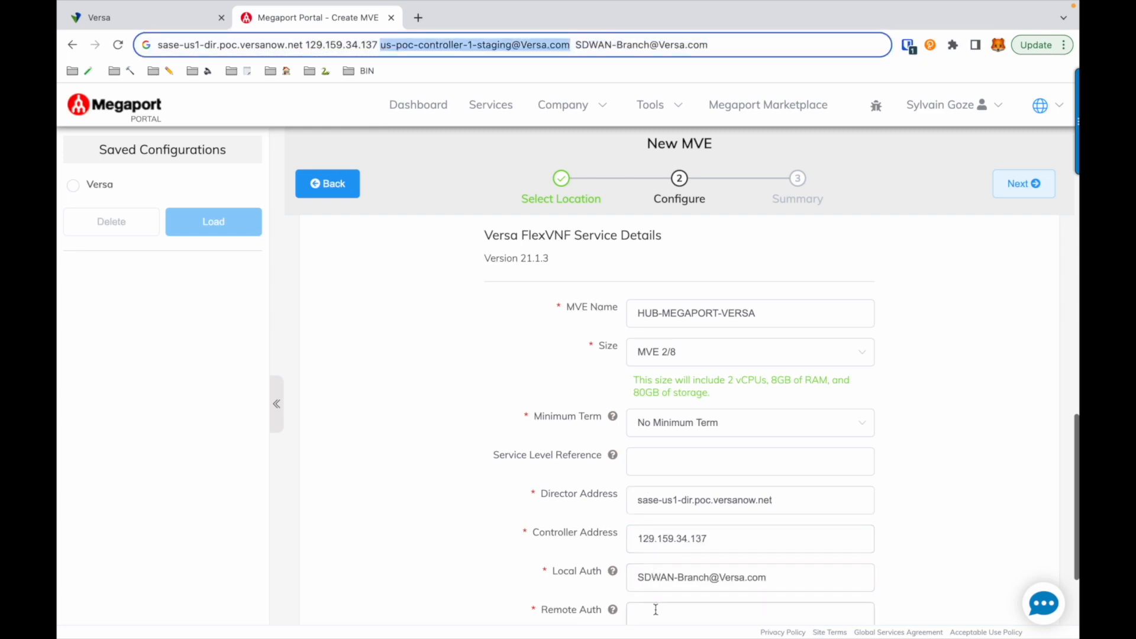
key(ctrl+v)
scroll(868, 527, down, 1)
scroll(869, 526, down, 1)
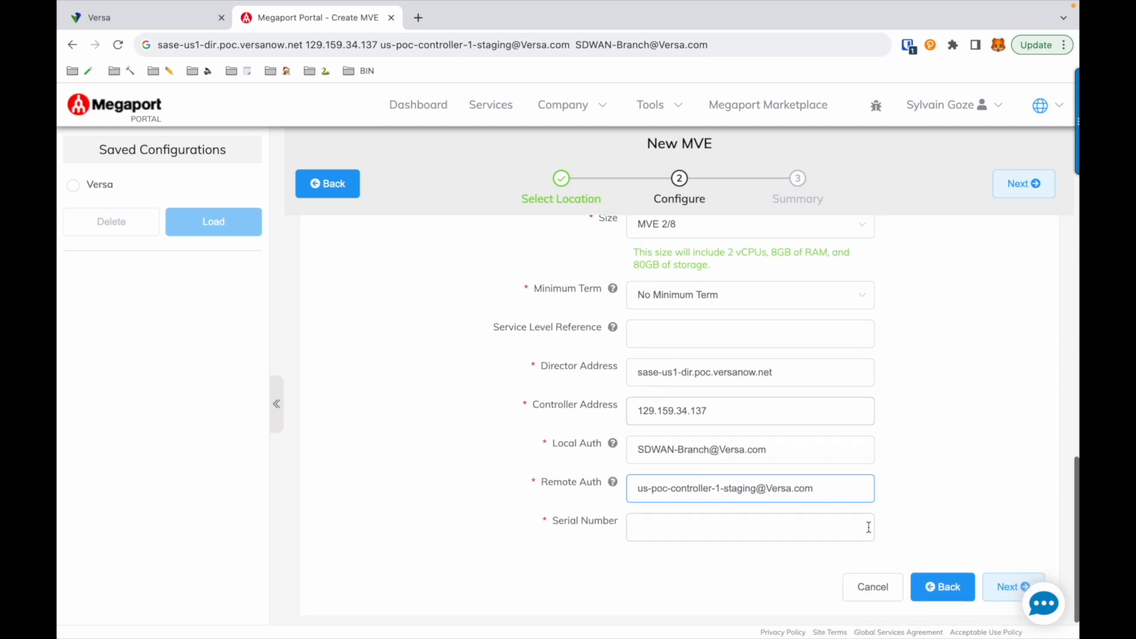
Step: Enter MEGA1234 as the MVE's serial number, continue to the summary and add the MVE
click(841, 527)
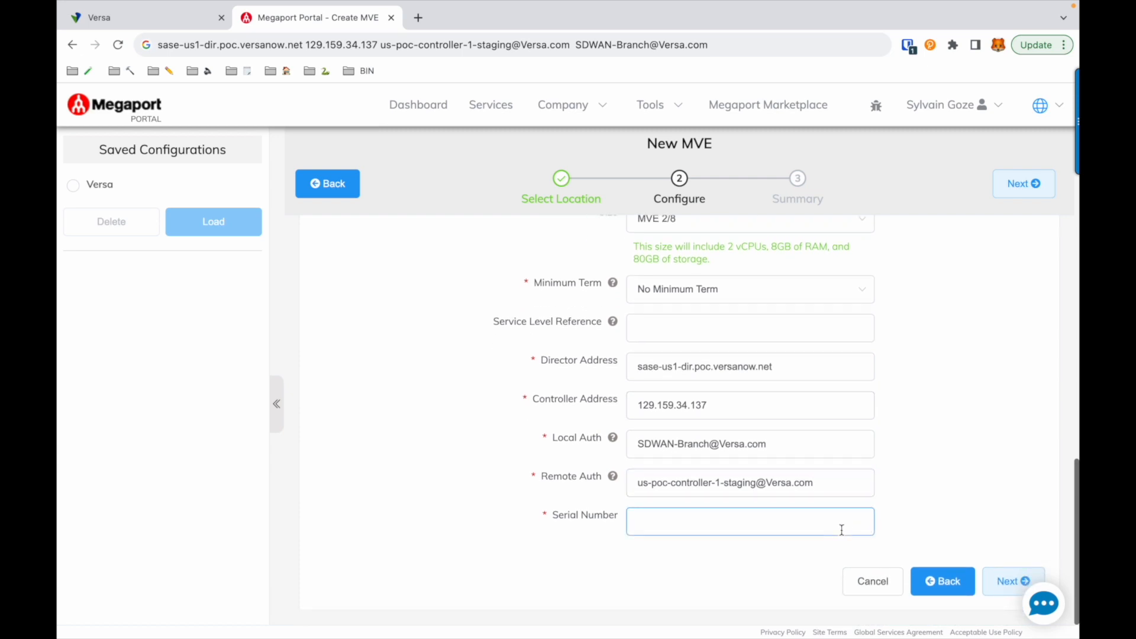
text(MEGA1234)
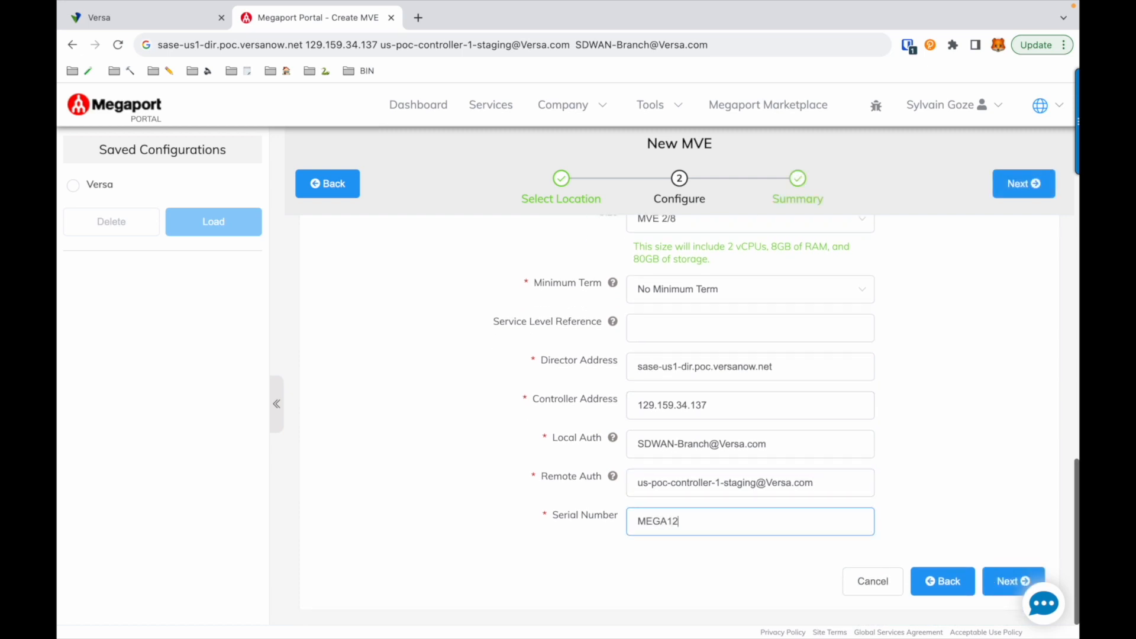
click(1002, 582)
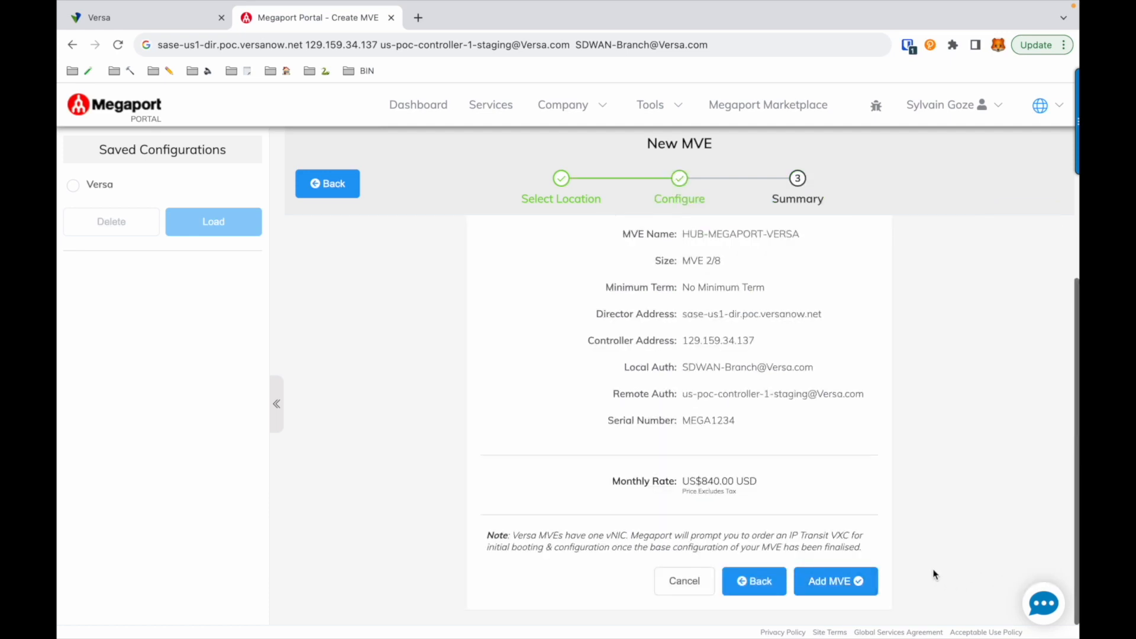
click(843, 581)
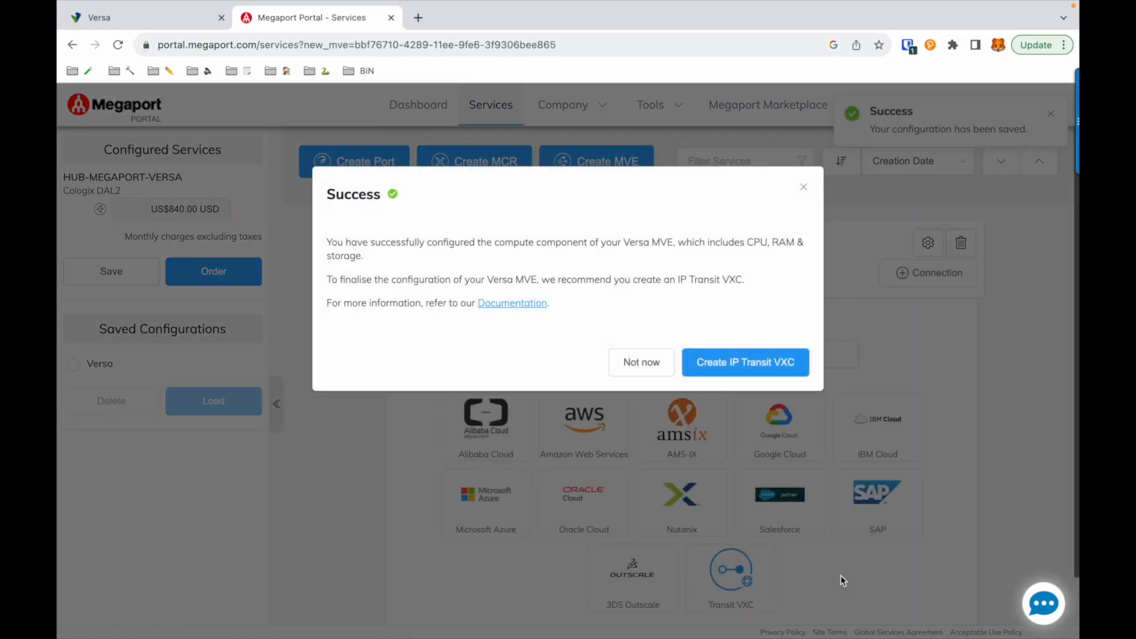
Step: Create an IP Transit VXC for HUB-MEGAPORT-VERSA with a 20 Mbps rate limit, continuing to its summary
click(793, 365)
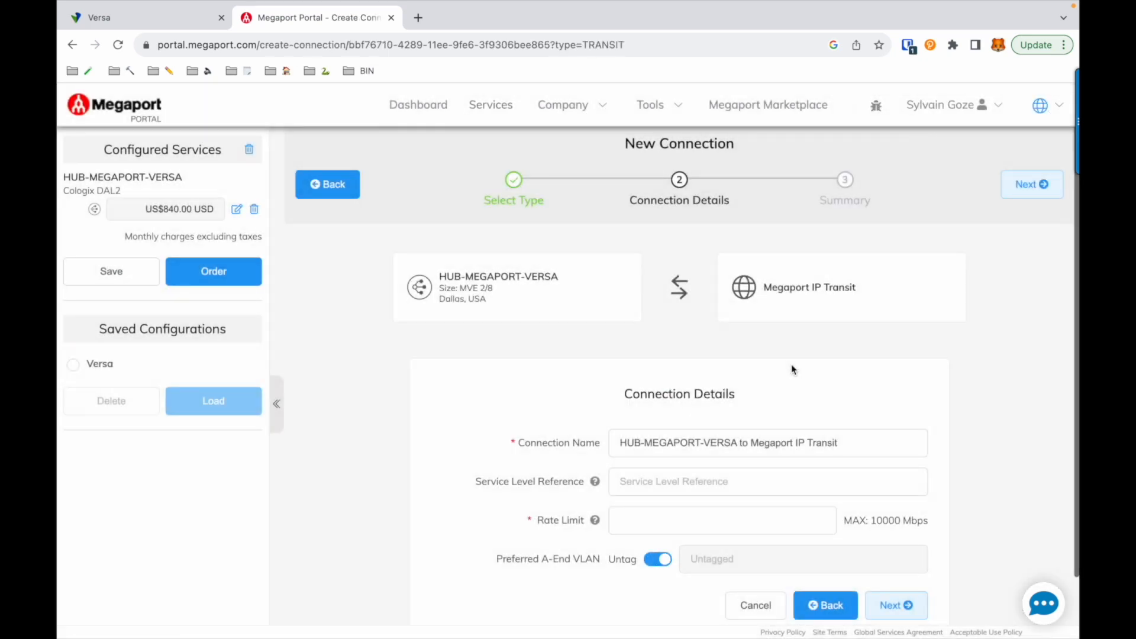
scroll(667, 515, down, 1)
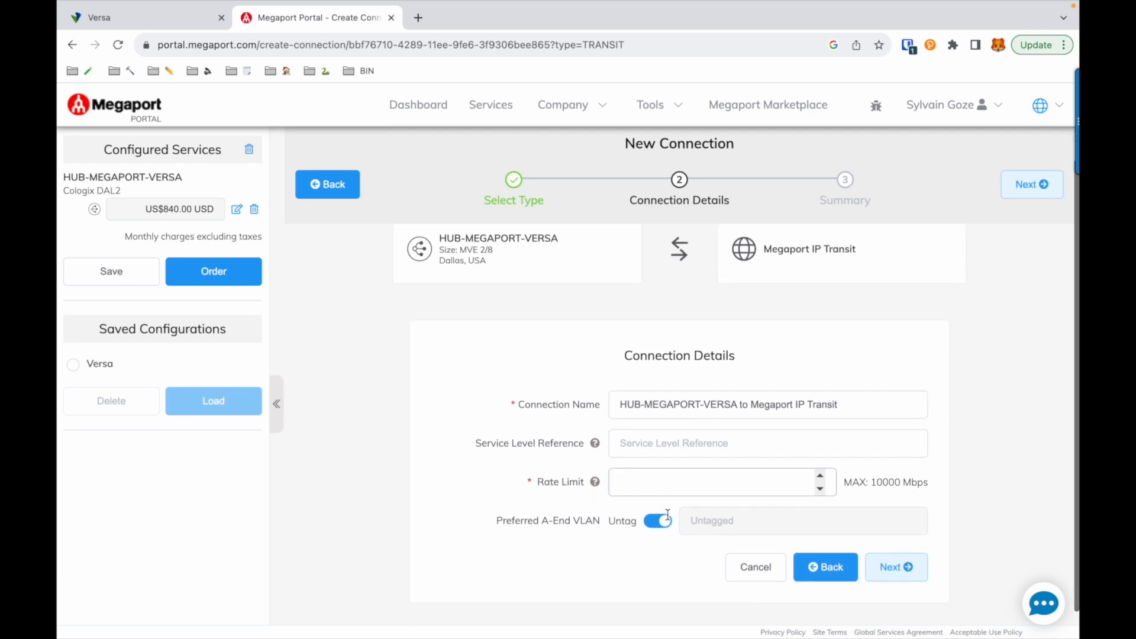
click(676, 465)
text(20)
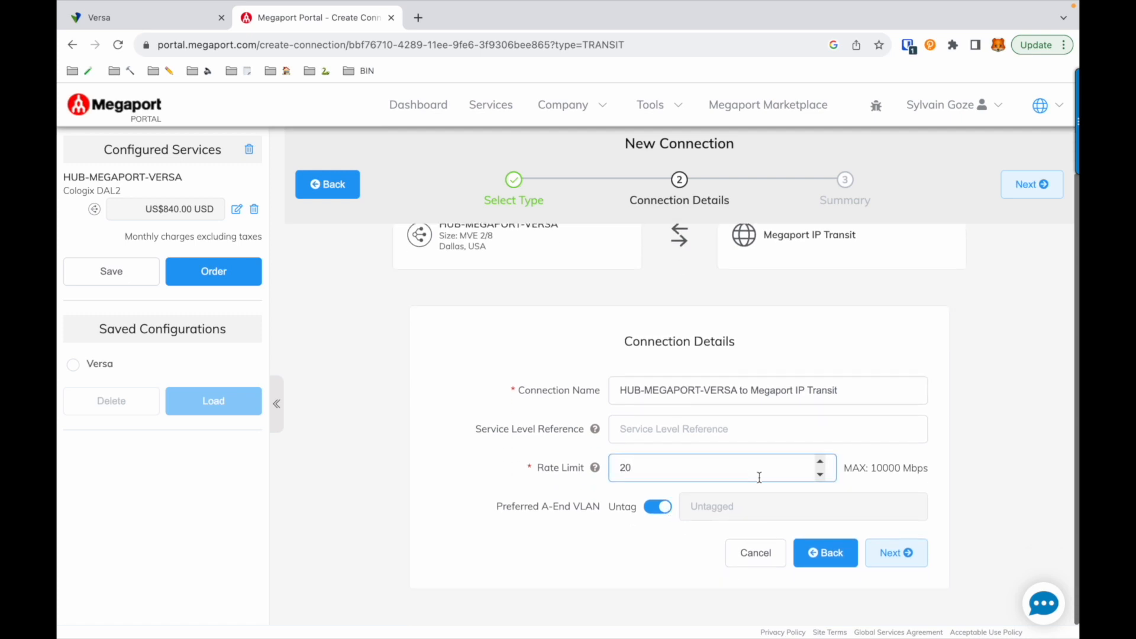
click(899, 553)
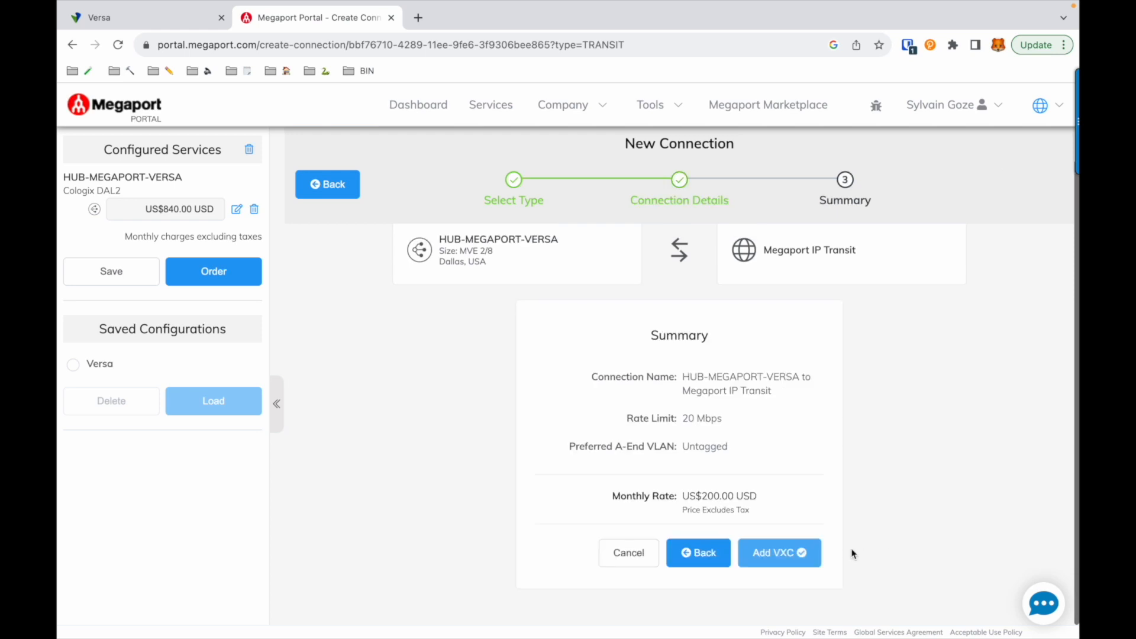
Step: Add the configured IP Transit VXC and order it together with the HUB-MEGAPORT-VERSA MVE
click(780, 553)
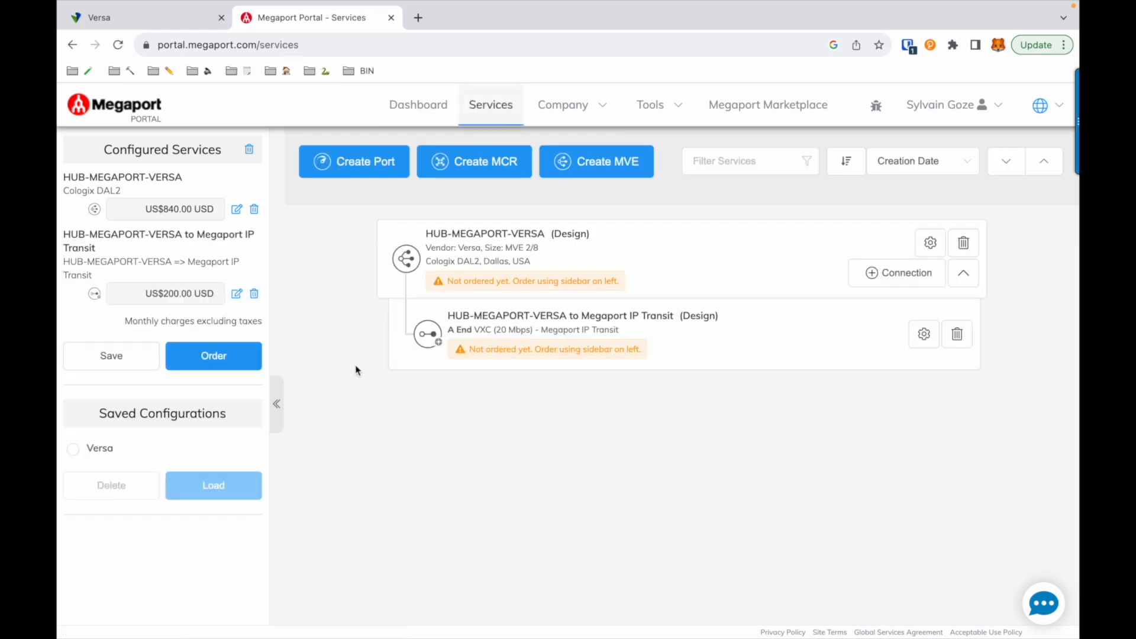
click(238, 360)
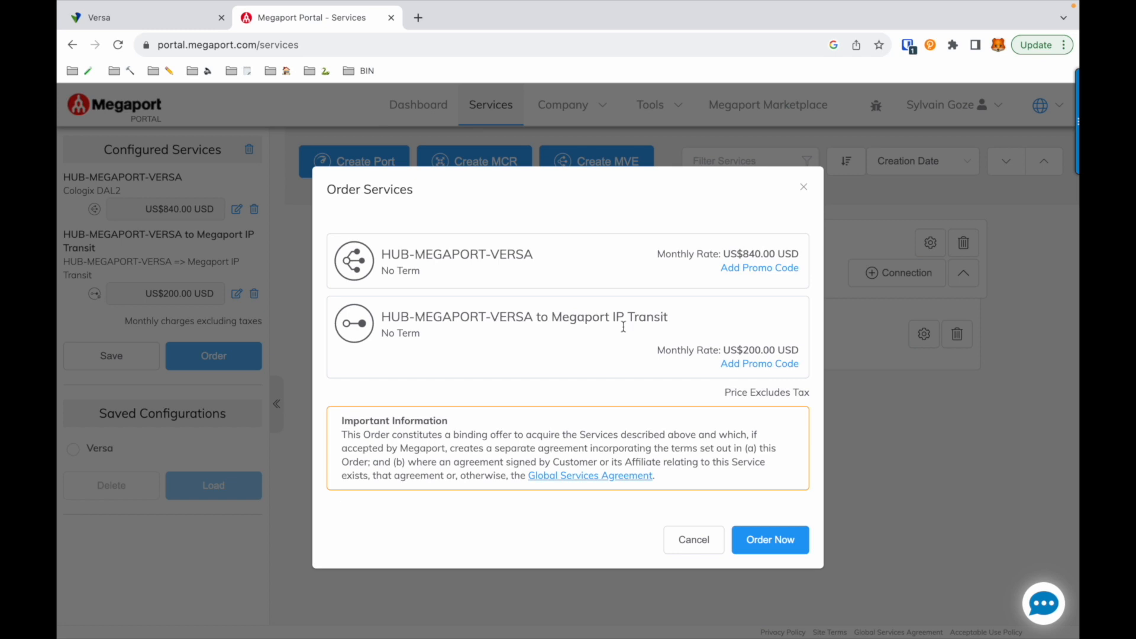
click(788, 542)
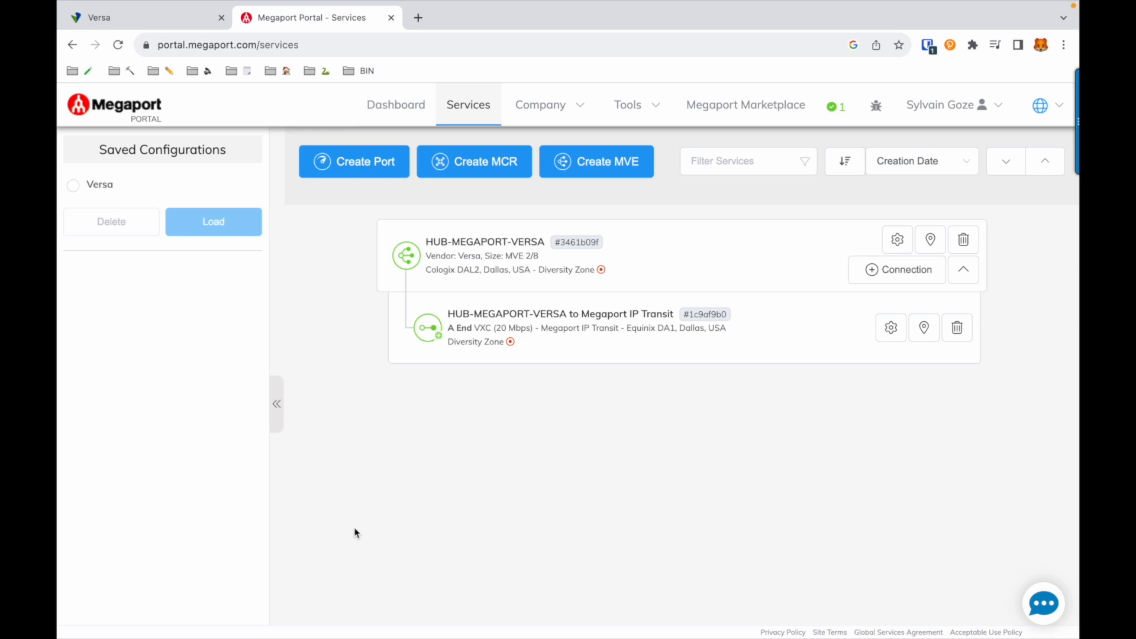
Step: Browse the cloud providers offered as destinations for a new connection from HUB-MEGAPORT-VERSA, then cancel the connection
click(873, 273)
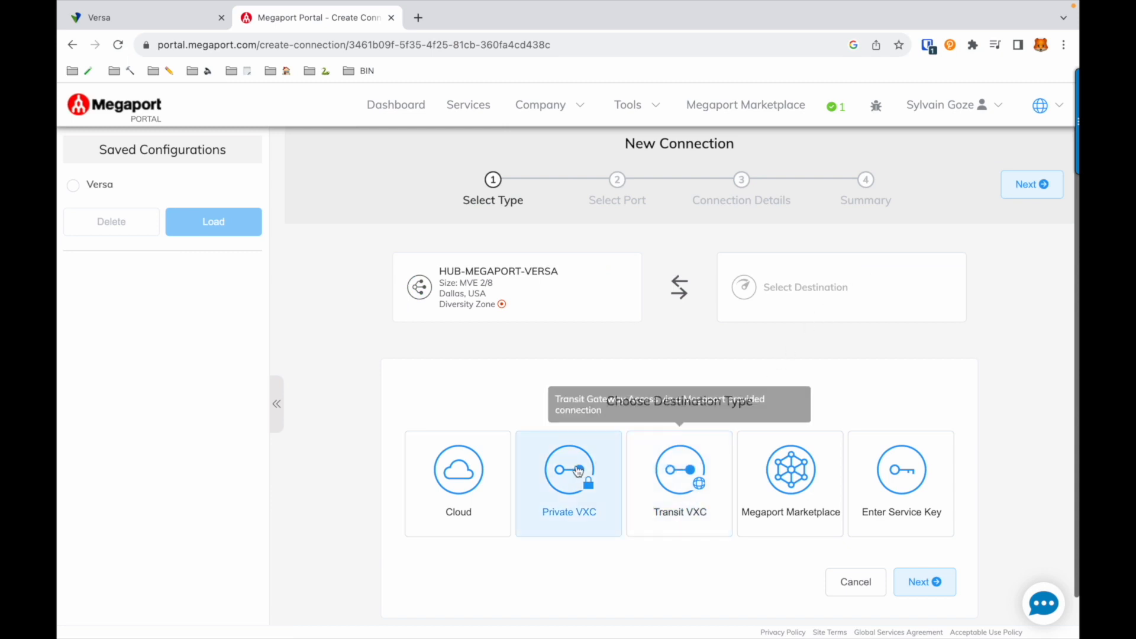
click(457, 469)
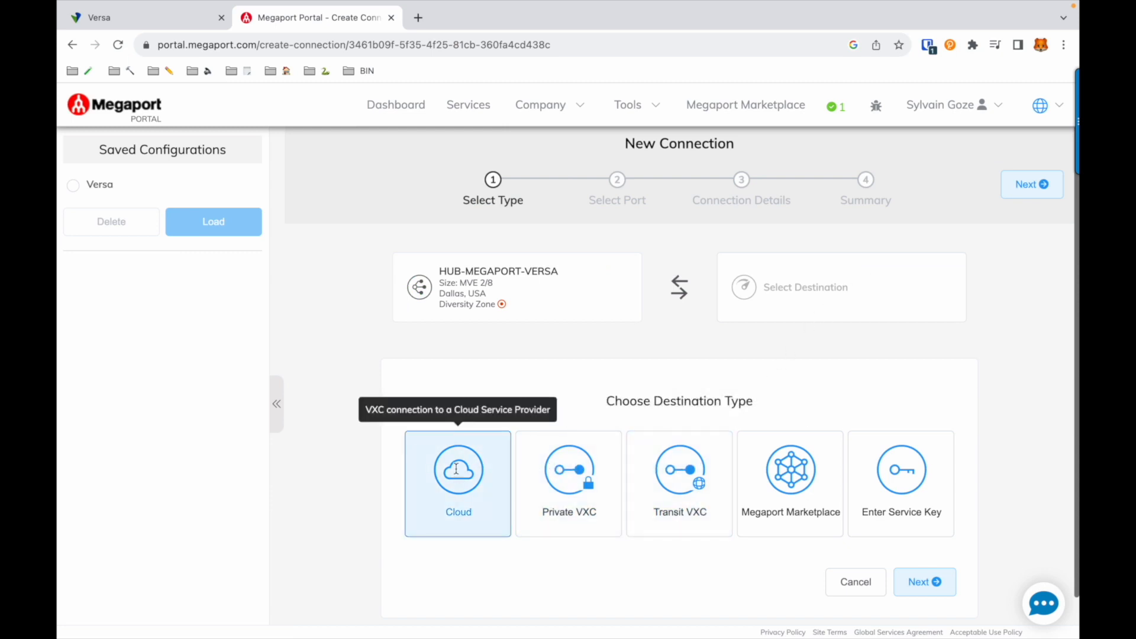
scroll(845, 467, down, 5)
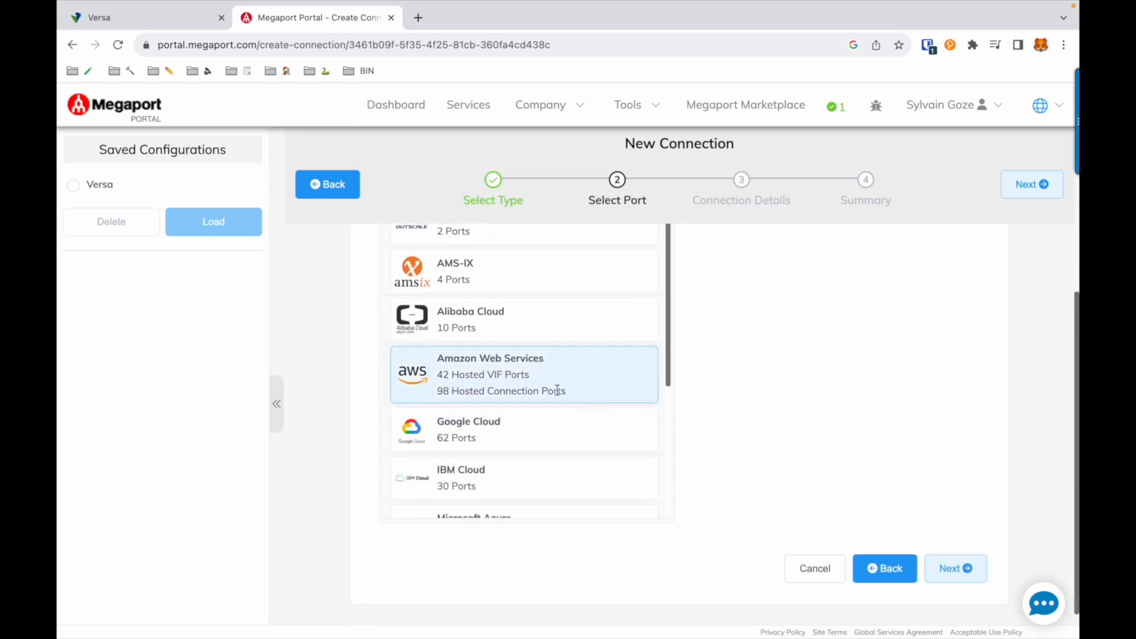
scroll(497, 417, down, 2)
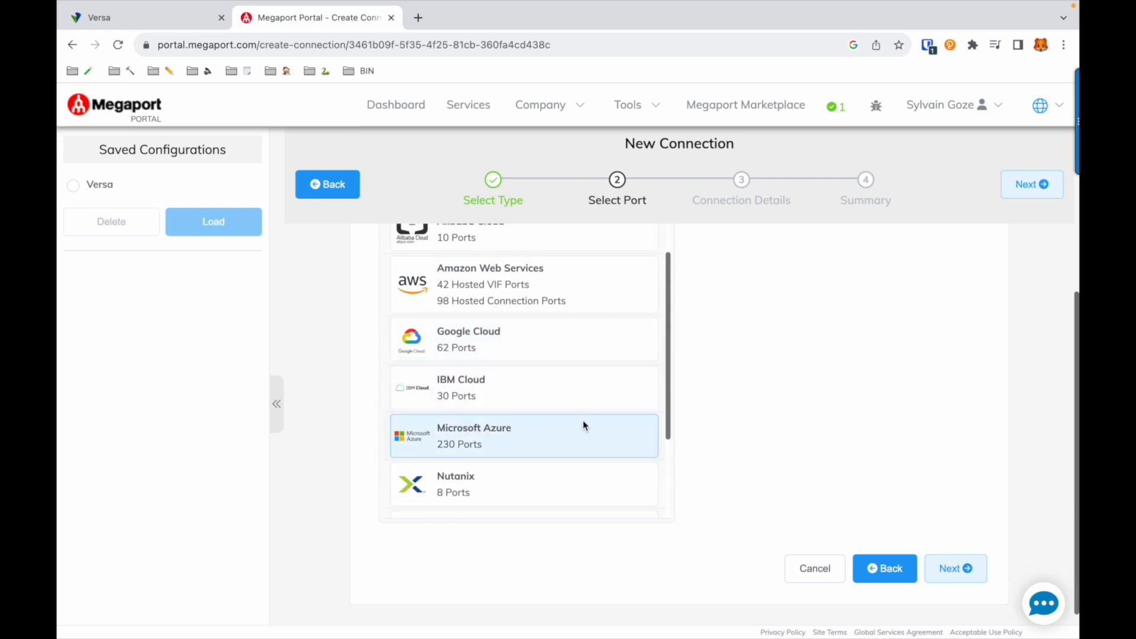
click(819, 569)
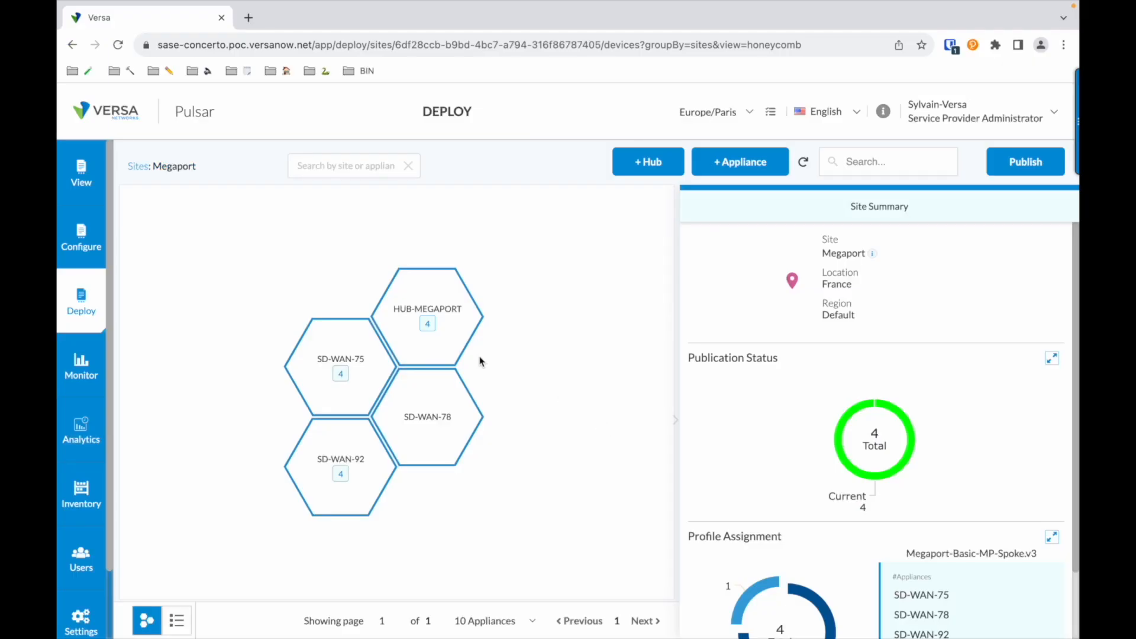
Step: In Versa Concerto, open the HUB-MEGAPORT appliance from the Secure SD-WAN overview and examine its WAN interface, circuit and IP addressing details
mouse_move(449, 359)
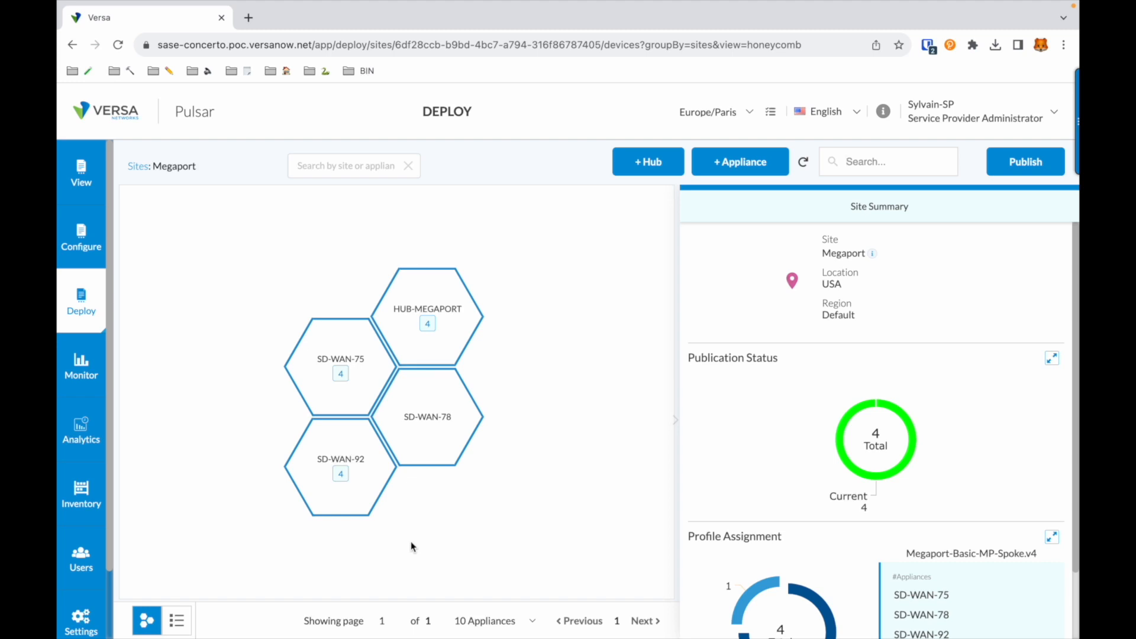
click(82, 180)
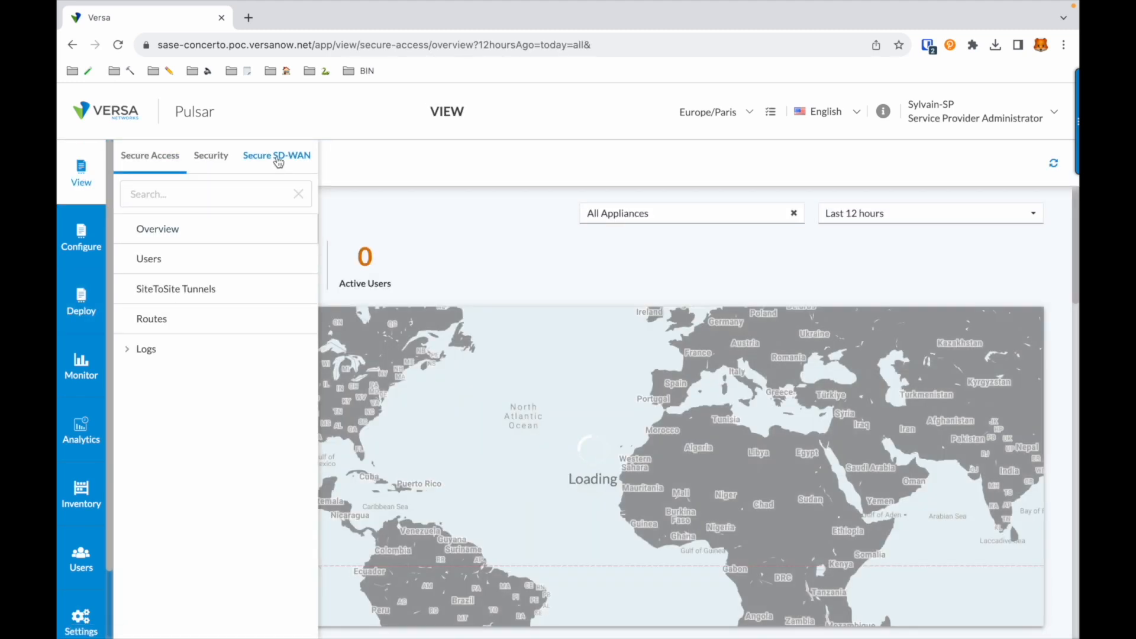
click(277, 157)
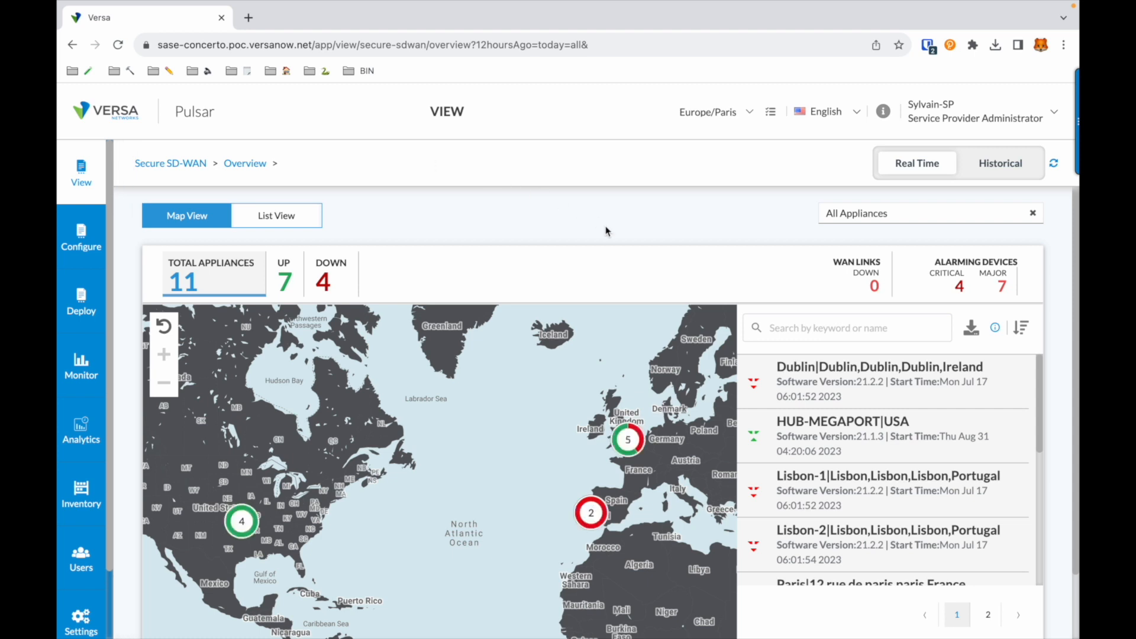
click(792, 426)
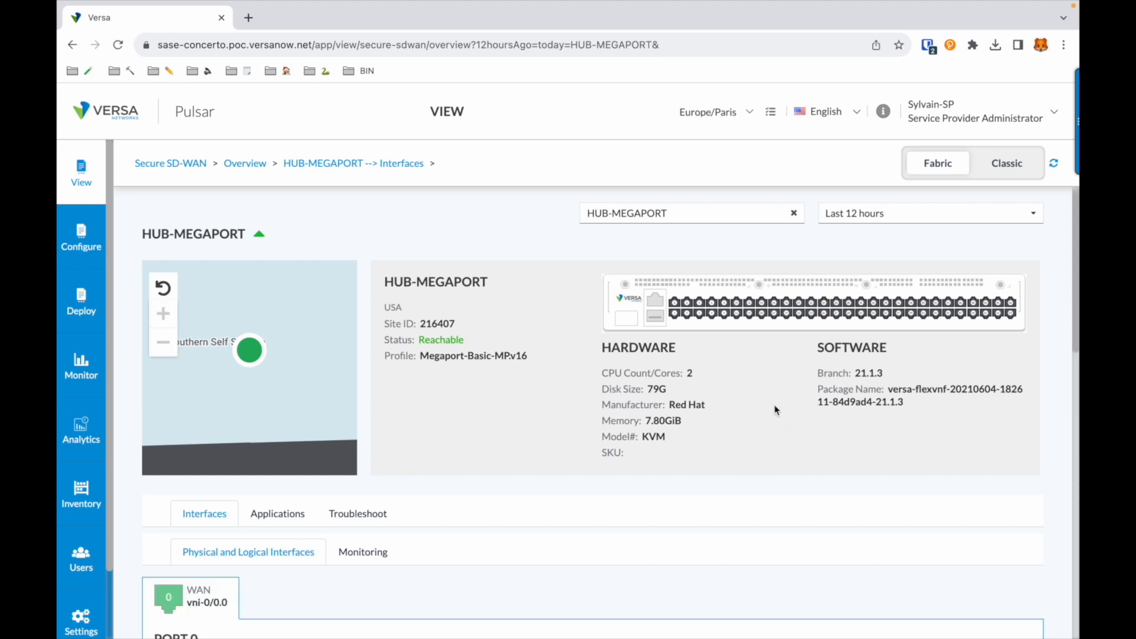
scroll(775, 410, down, 5)
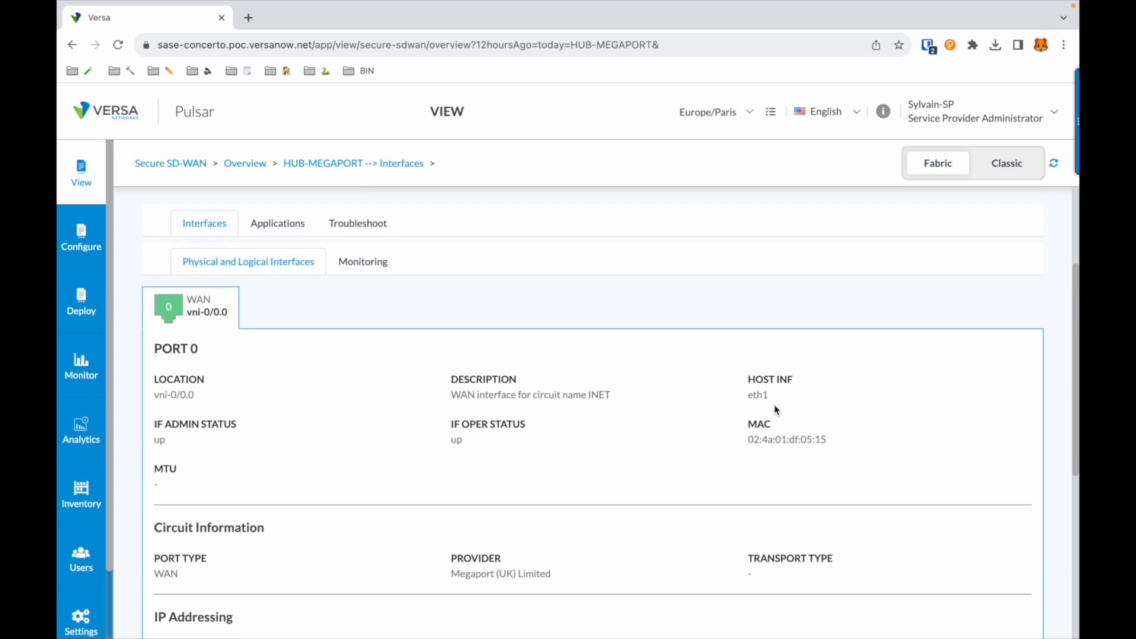
scroll(775, 410, down, 2)
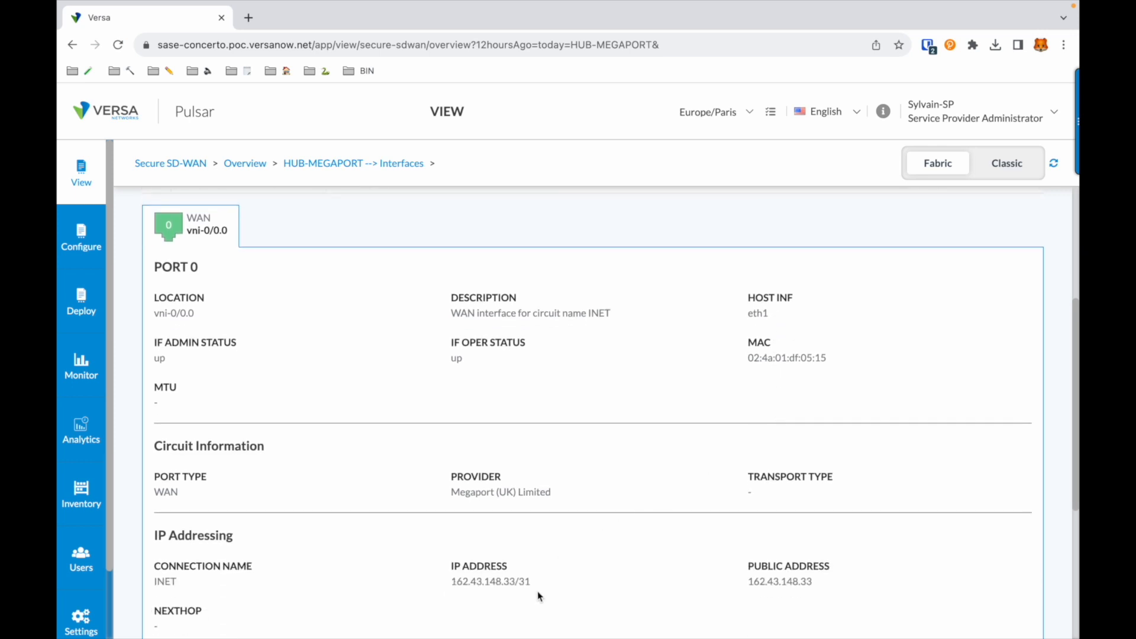
scroll(539, 594, up, 2)
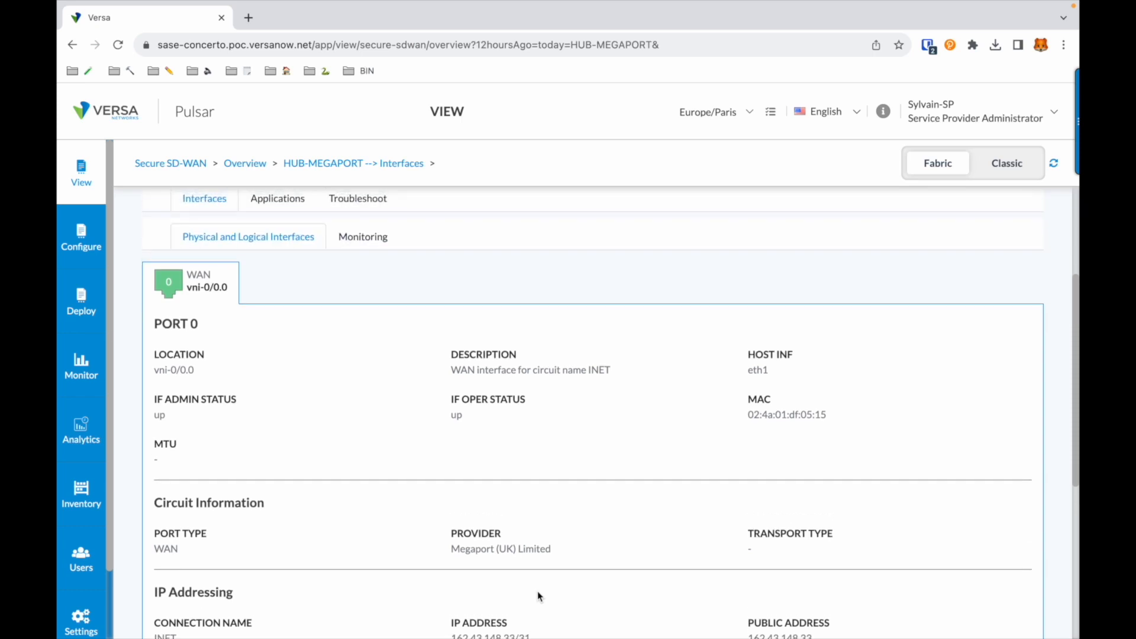
Step: Examine HUB-MEGAPORT's application usage, covering the top applications by bandwidth, circuit usage over time and the per-application table
click(276, 232)
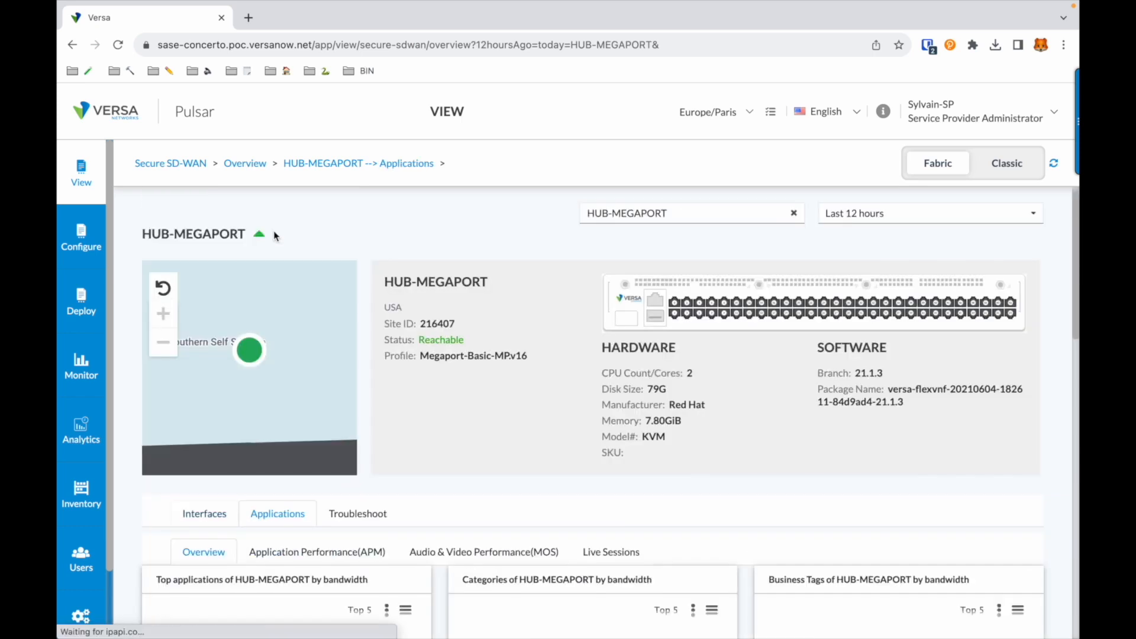
scroll(393, 401, down, 4)
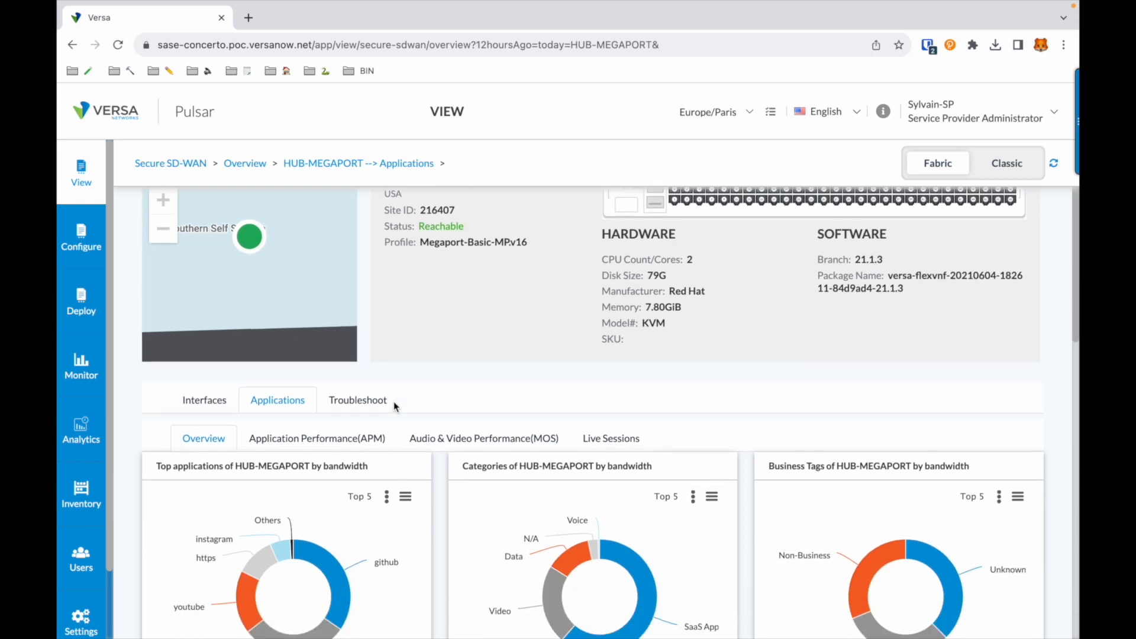
scroll(394, 406, down, 1)
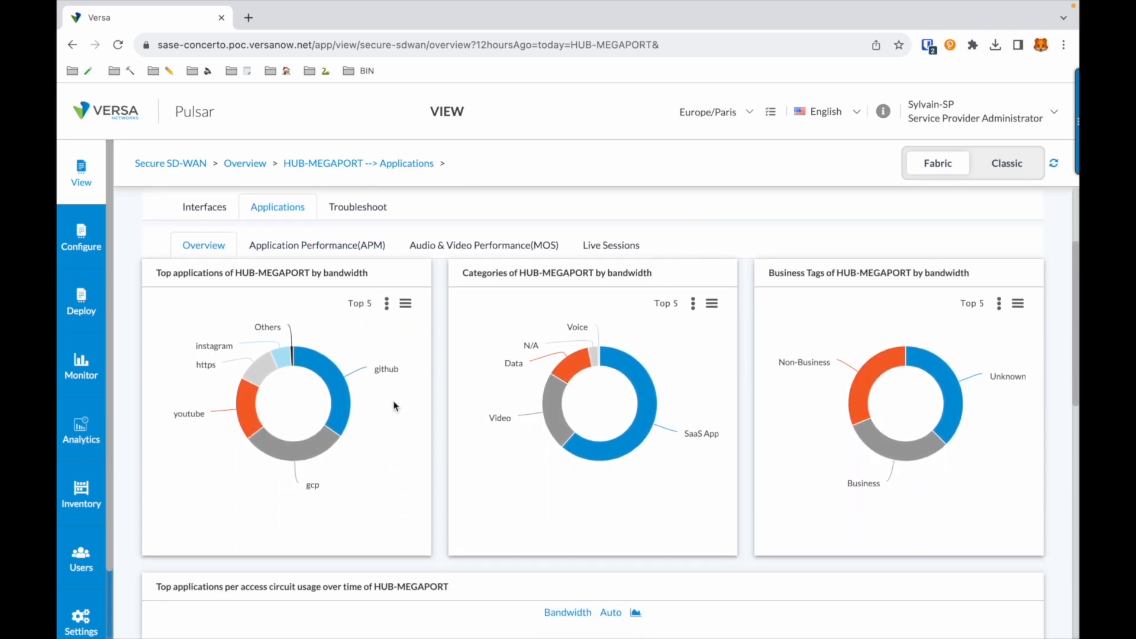
mouse_move(309, 454)
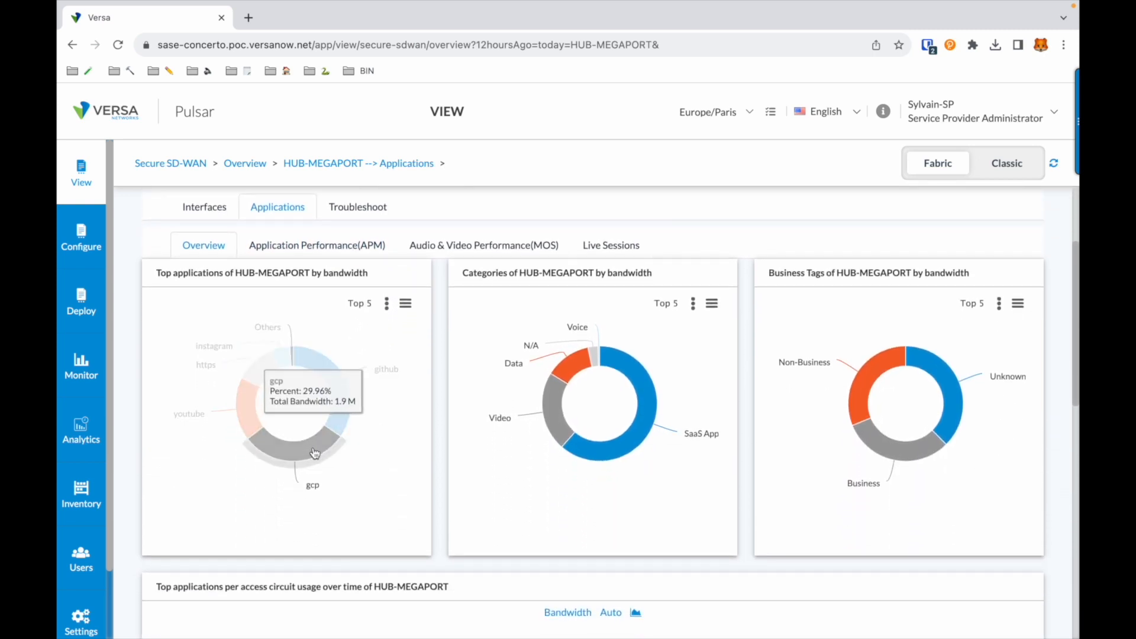
scroll(314, 453, down, 6)
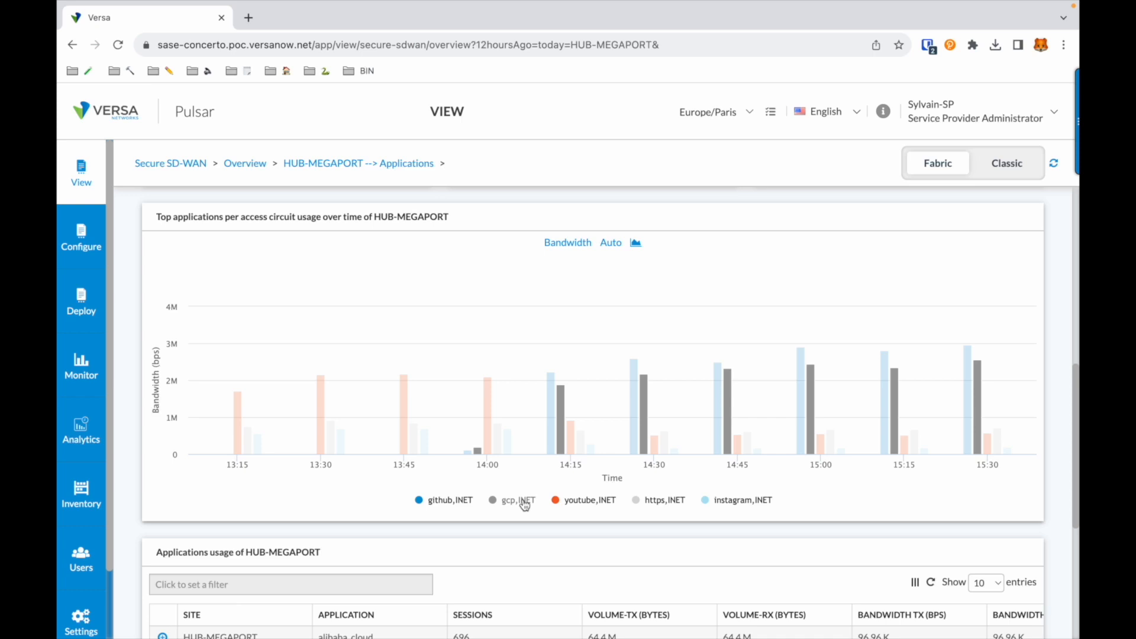
scroll(524, 505, down, 4)
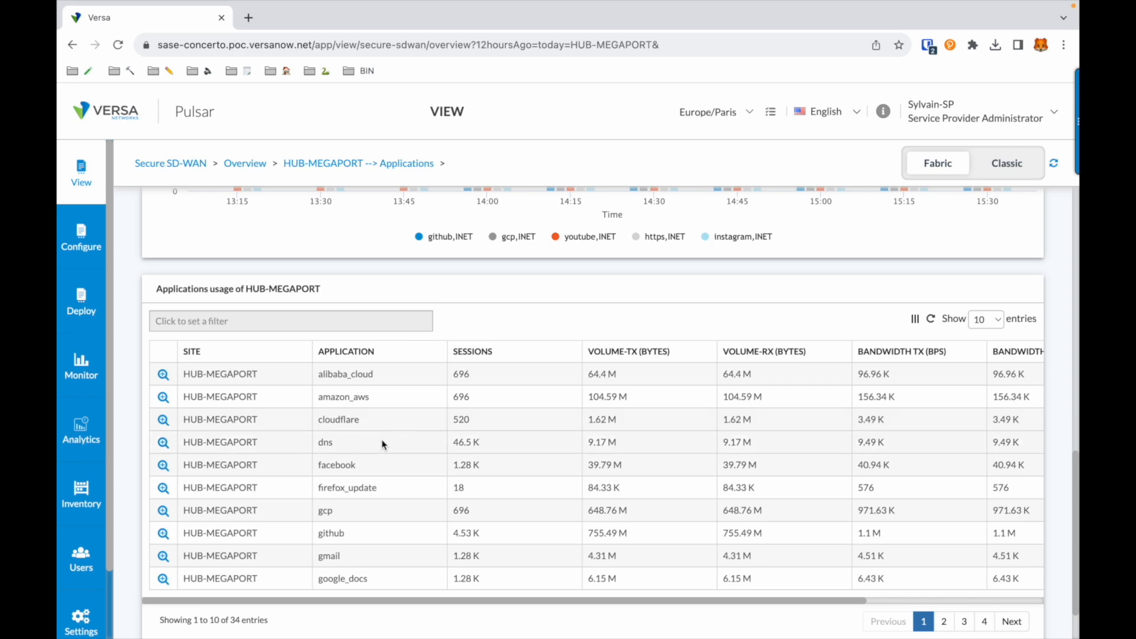
Step: Examine the SD-WAN path analytics for Pulsar's HUB-MEGAPORT site over the last 30 minutes, including path usage and SLA metrics
click(87, 431)
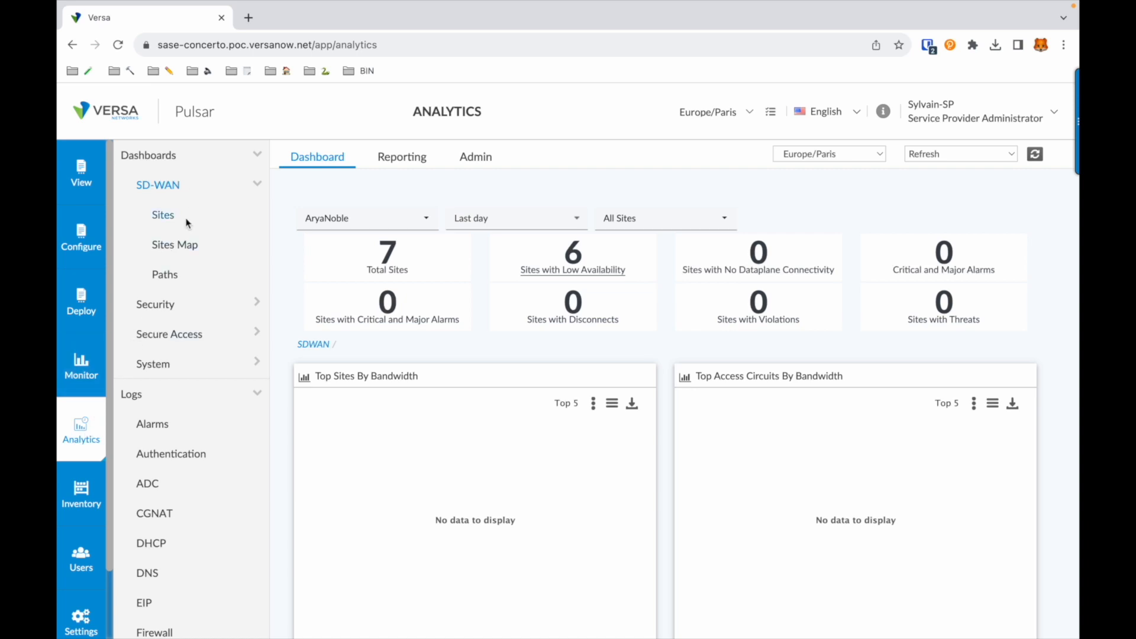
click(168, 274)
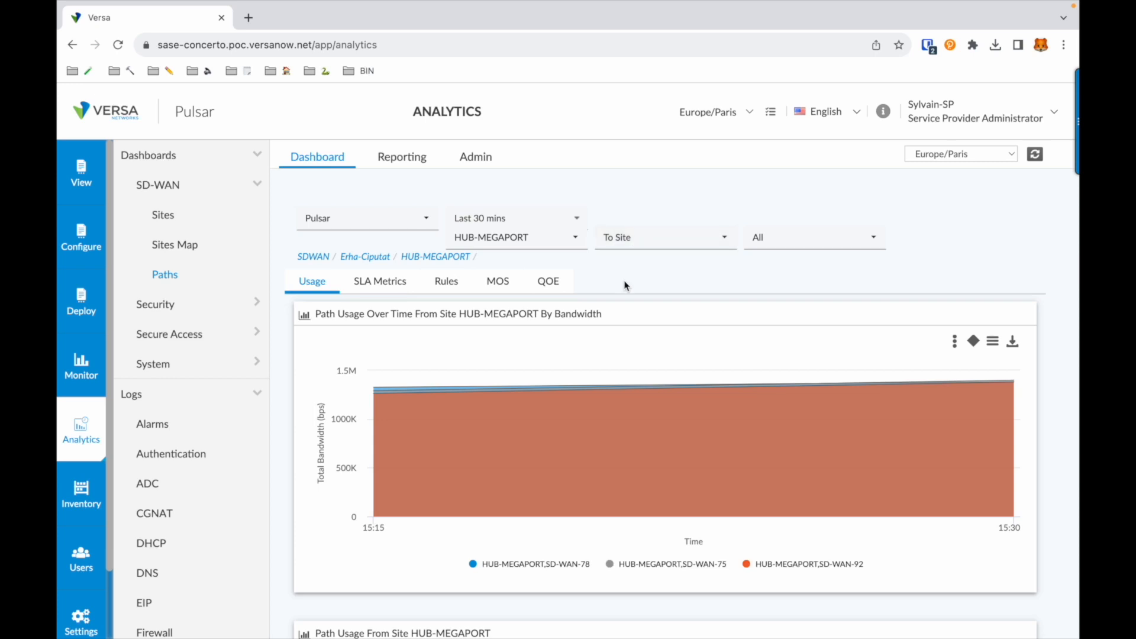
scroll(624, 286, down, 3)
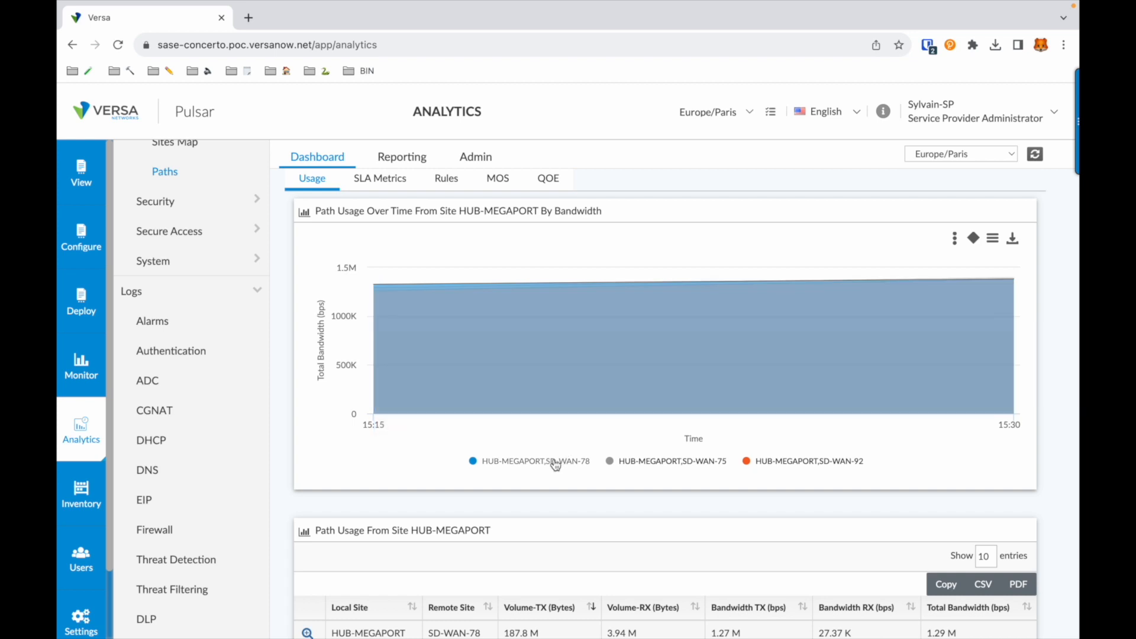
scroll(556, 464, down, 5)
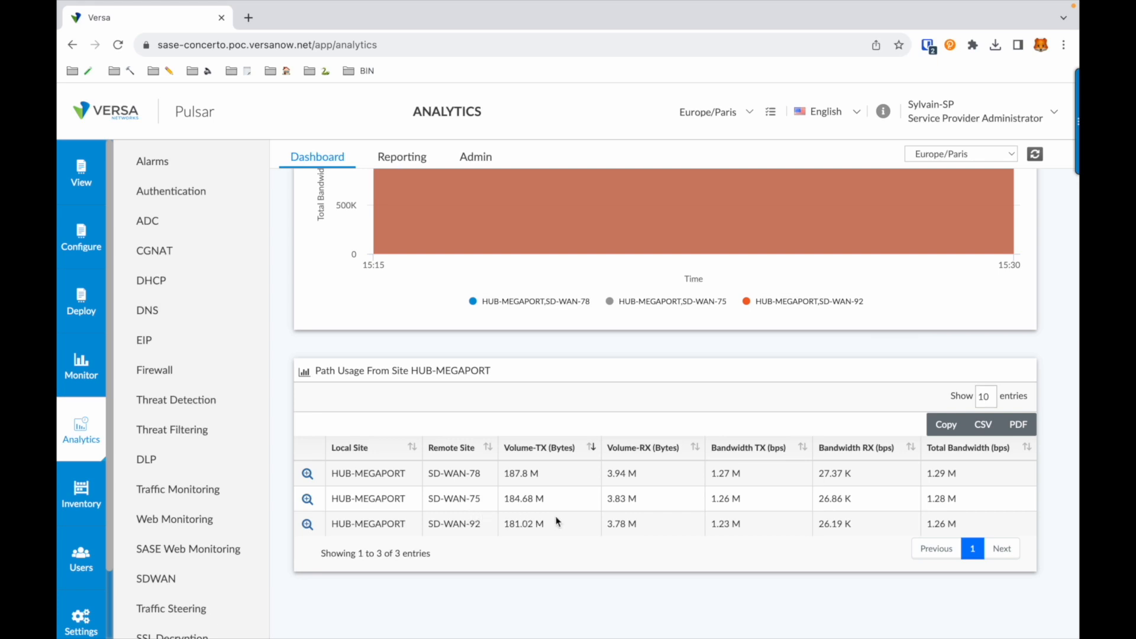
scroll(556, 521, up, 5)
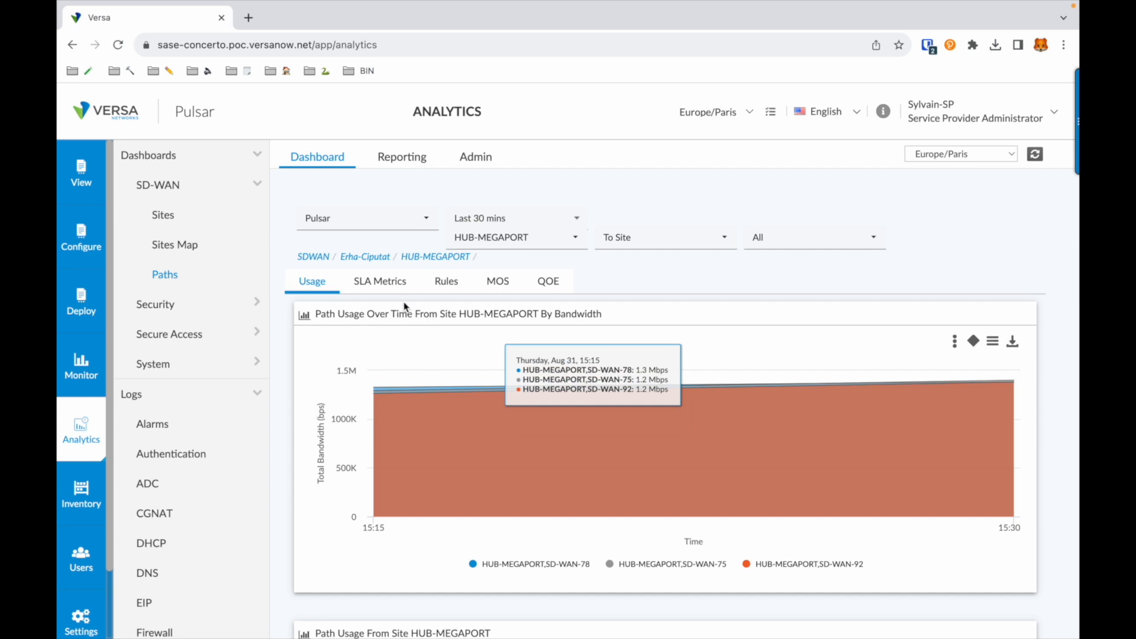
click(375, 286)
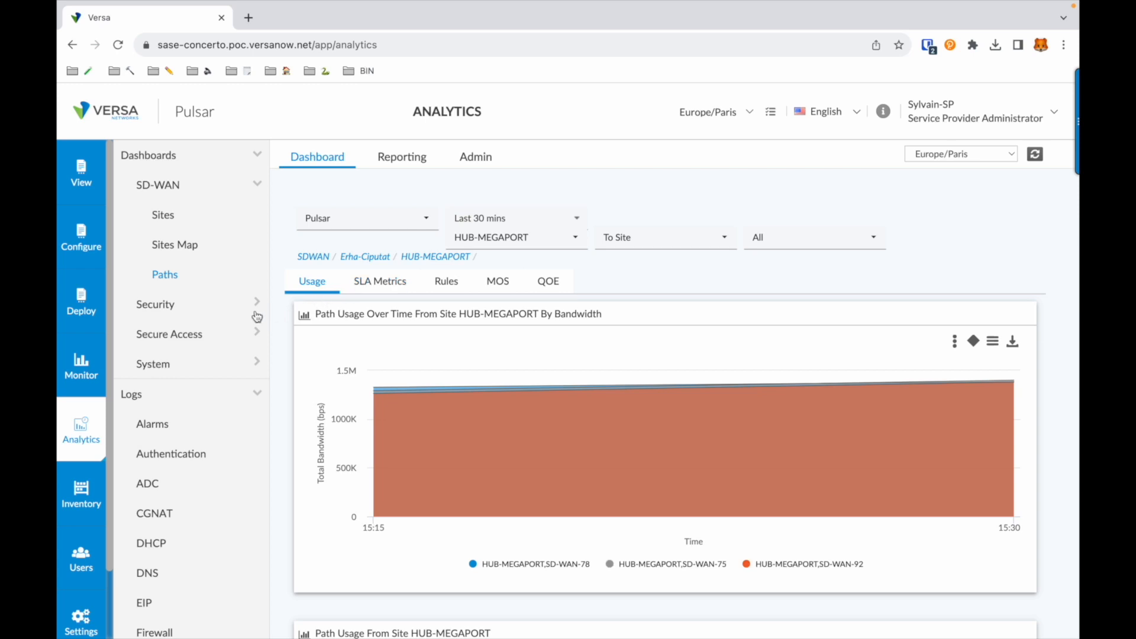
Step: Open the security threats dashboard for Pulsar and filter its web threat charts to the HUB-MEGAPORT appliance
click(192, 307)
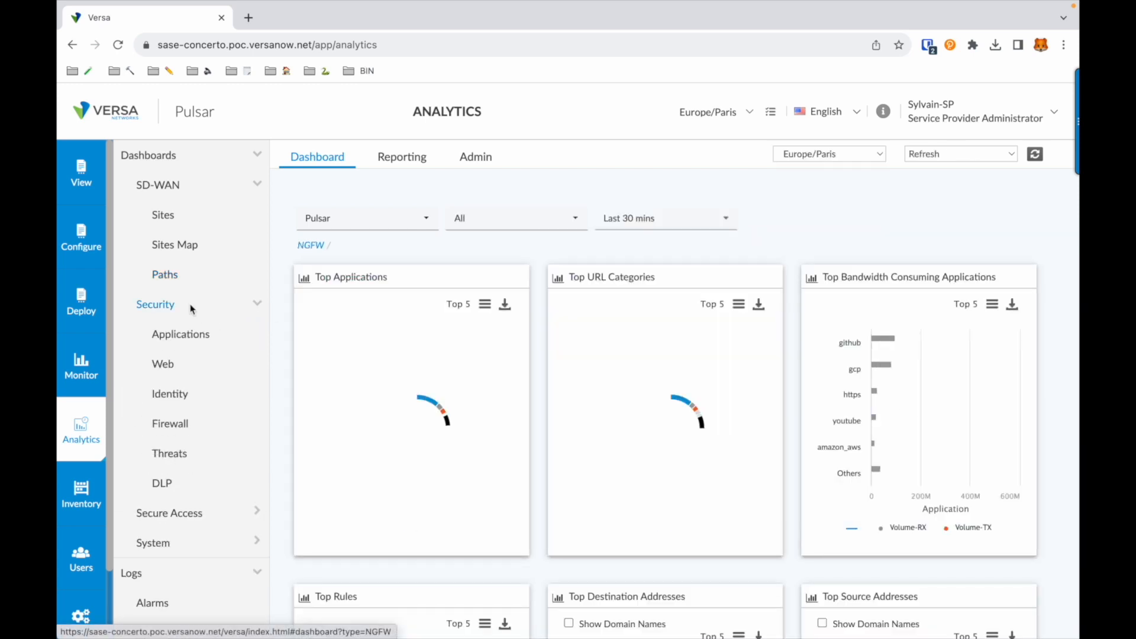
click(170, 454)
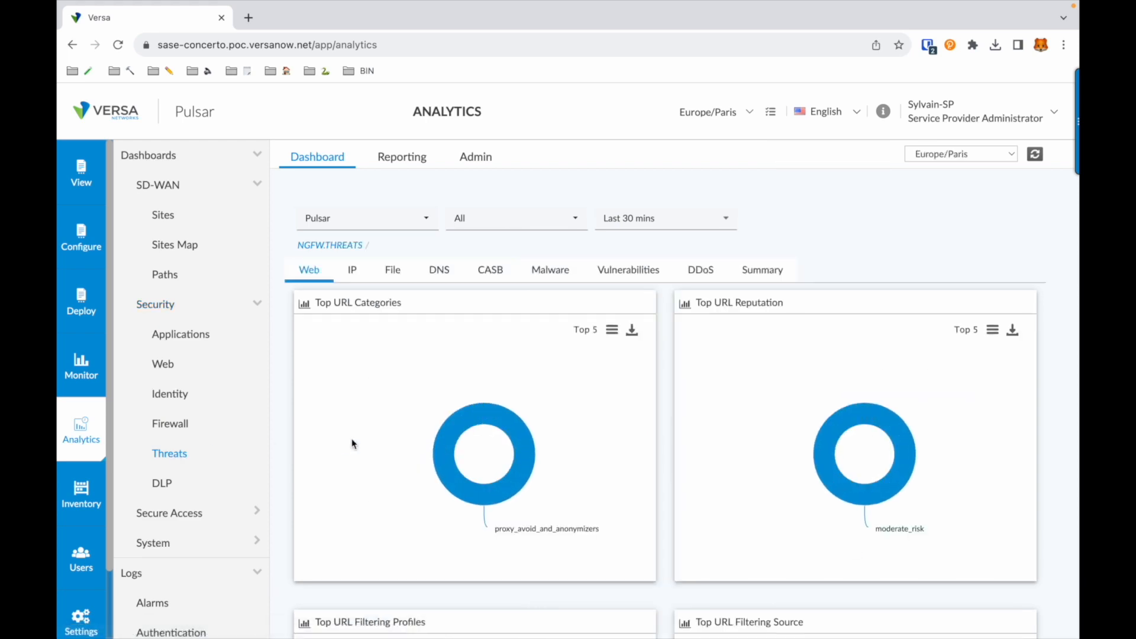
scroll(352, 444, down, 1)
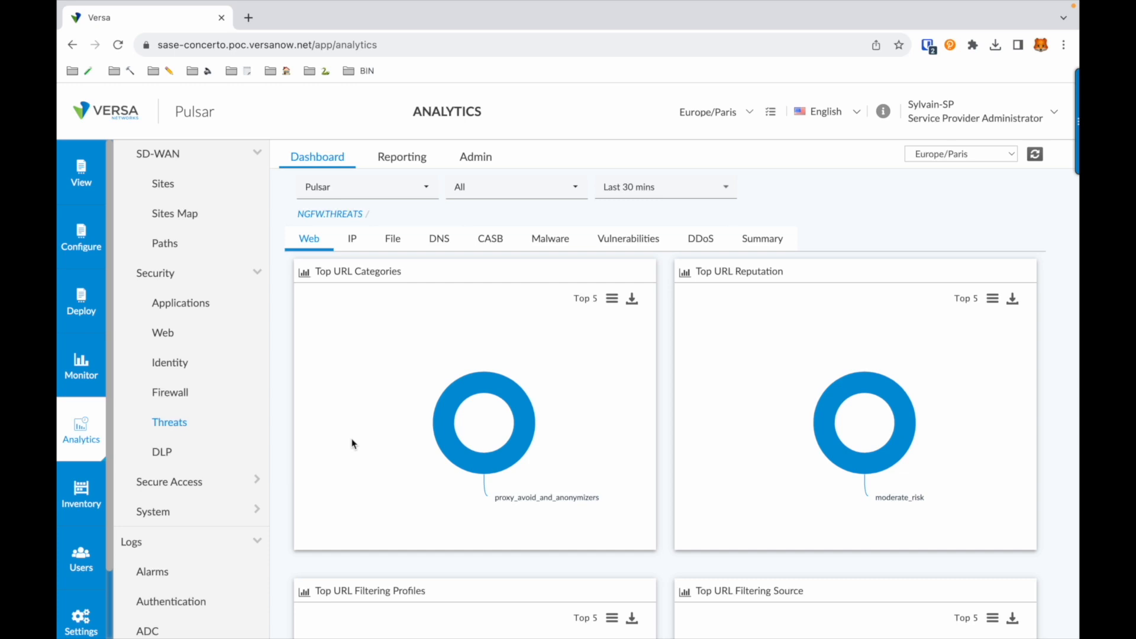
click(521, 189)
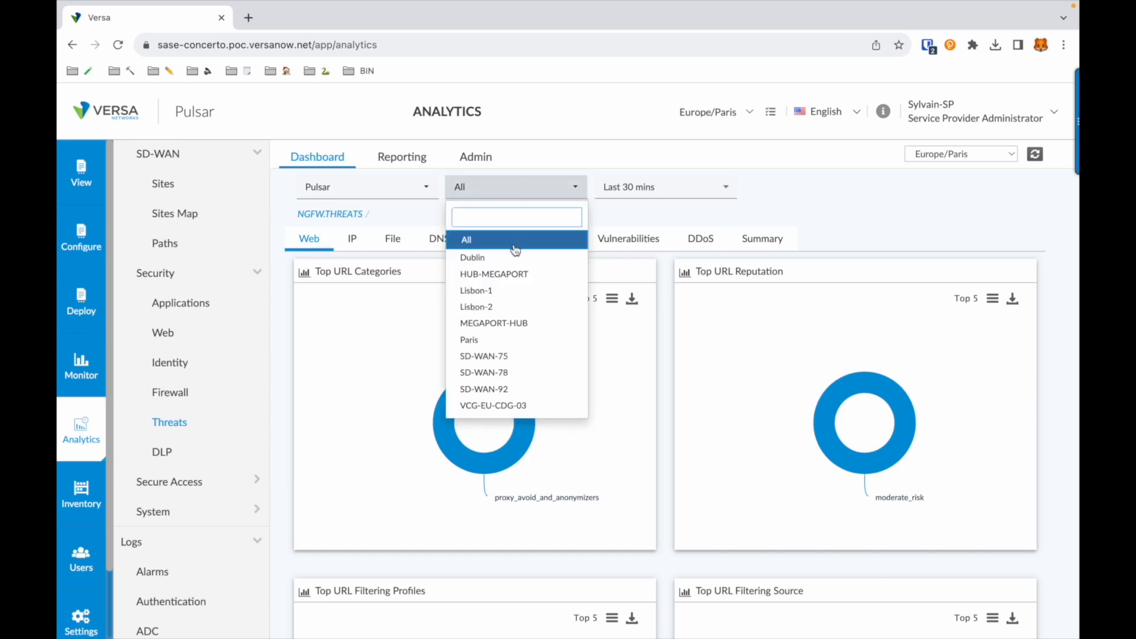
click(503, 274)
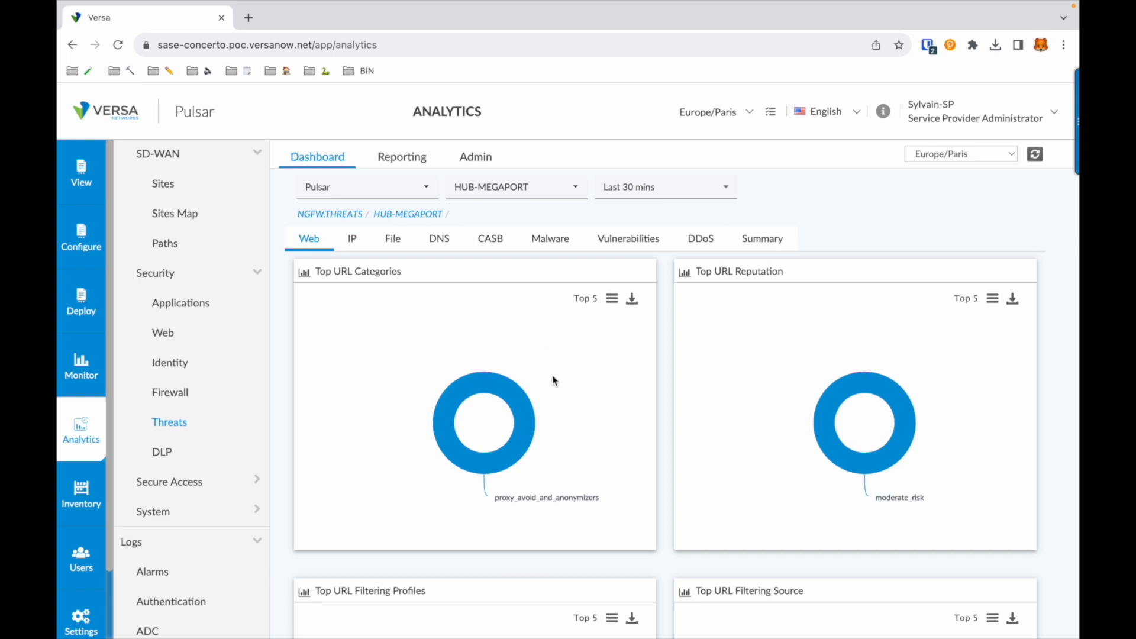
Step: Drill into the proxy_avoid_and_anonymizers URL category and examine its event timeline and log entries, including URLs, profiles, actions and addresses
mouse_move(524, 447)
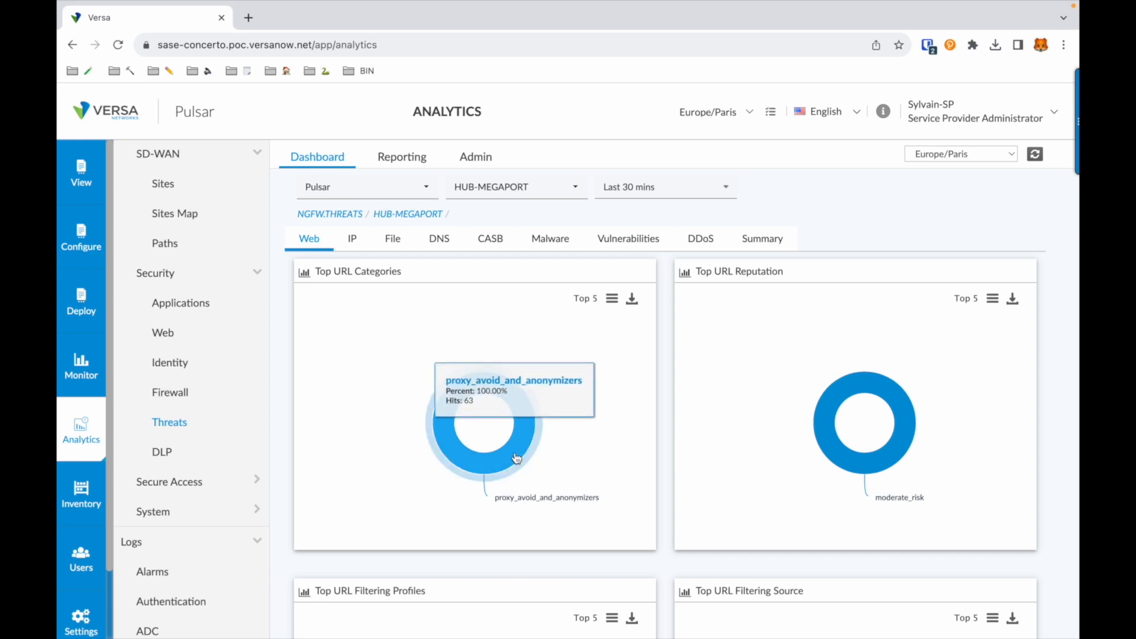
click(516, 458)
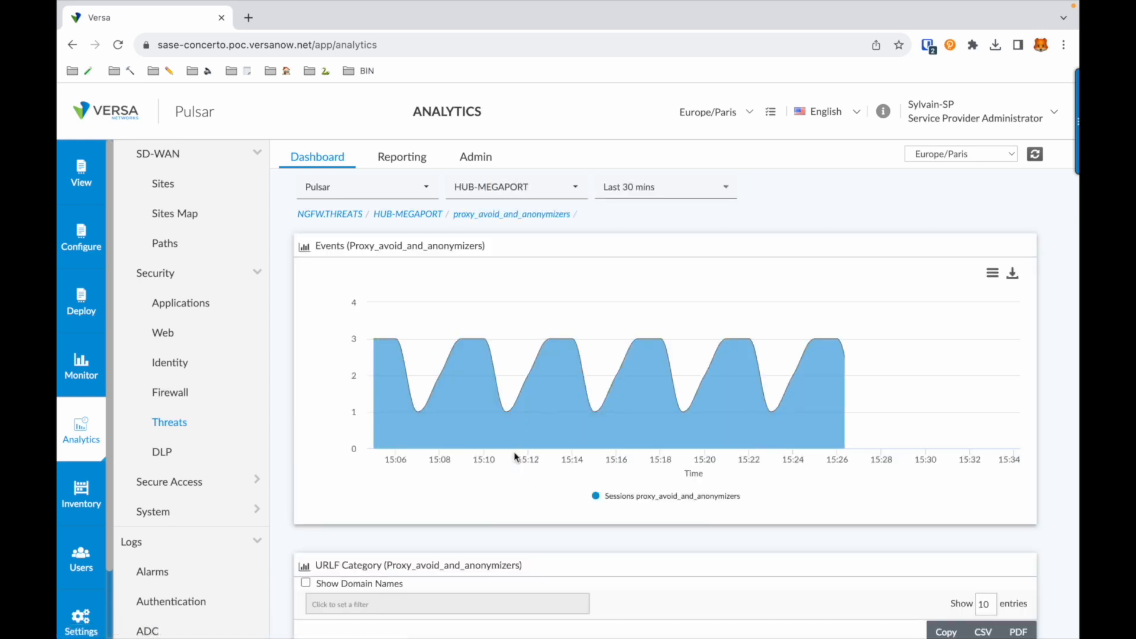
scroll(516, 457, down, 5)
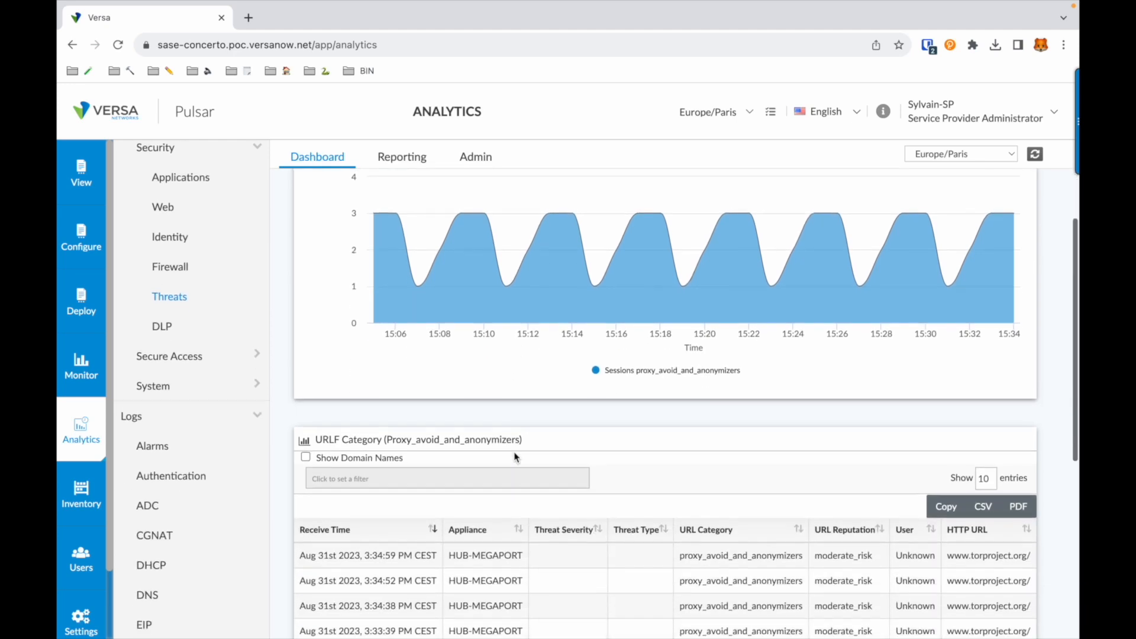
scroll(514, 453, down, 1)
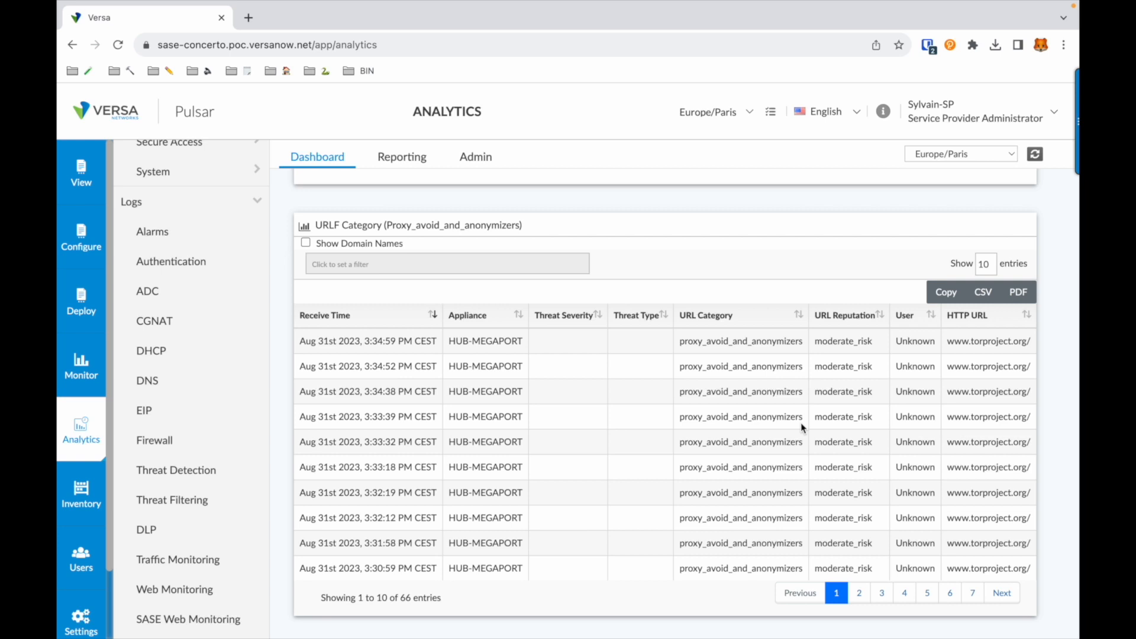
scroll(801, 422, right, 5)
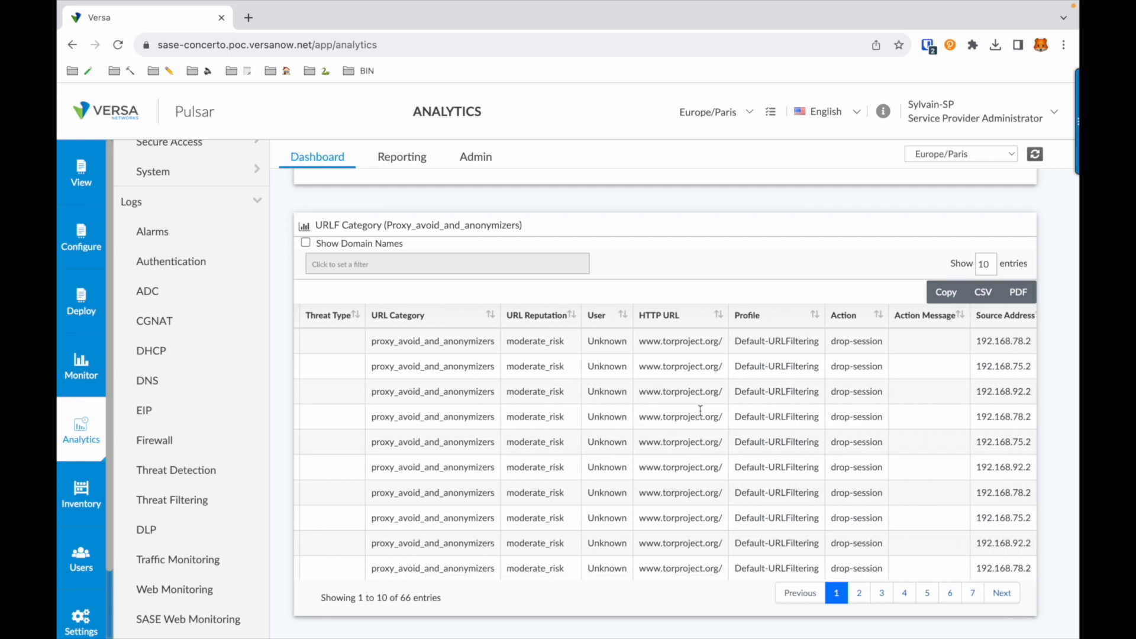
scroll(699, 418, right, 5)
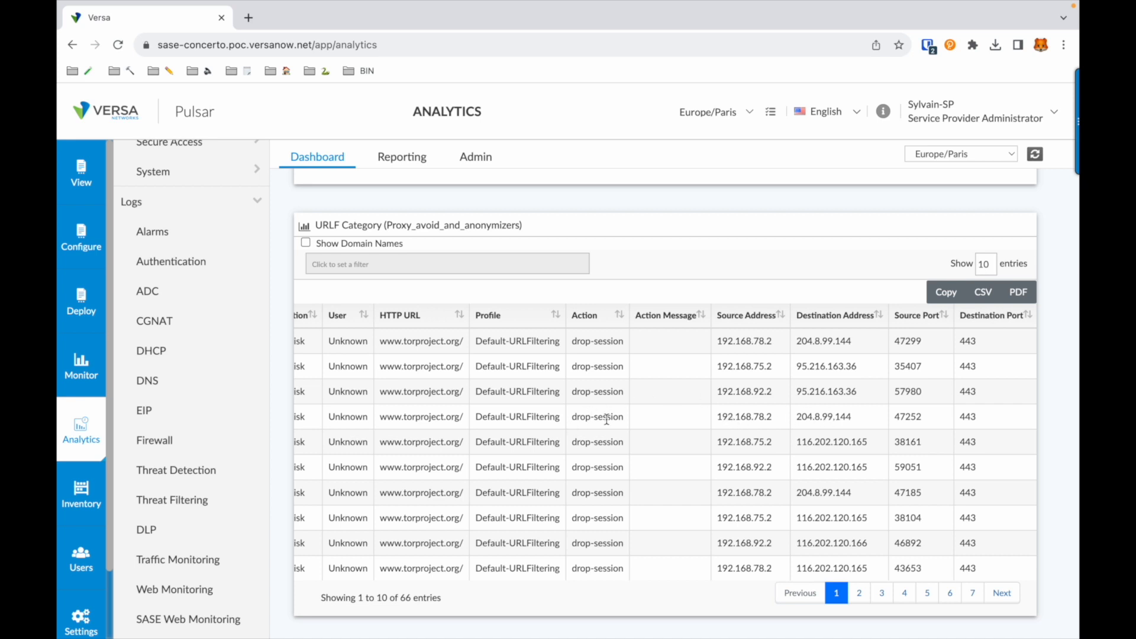
scroll(673, 333, up, 6)
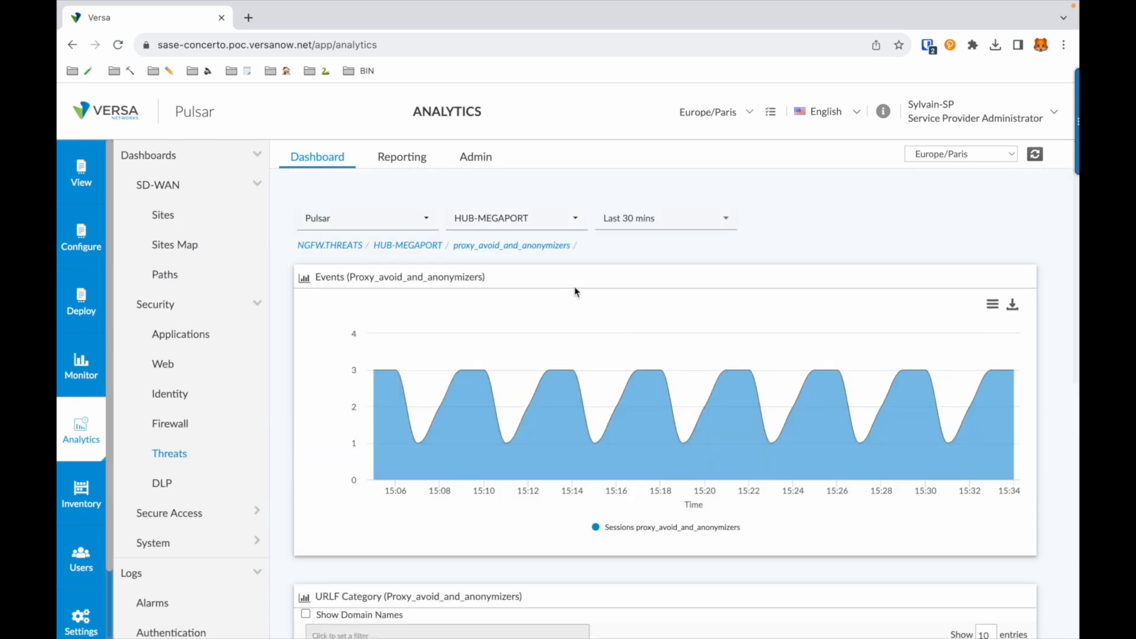
Step: Return to HUB-MEGAPORT's threats and examine the AV_DETECTION_TYPE_VIRUS malware events and log entries over the last 12 hours
click(405, 246)
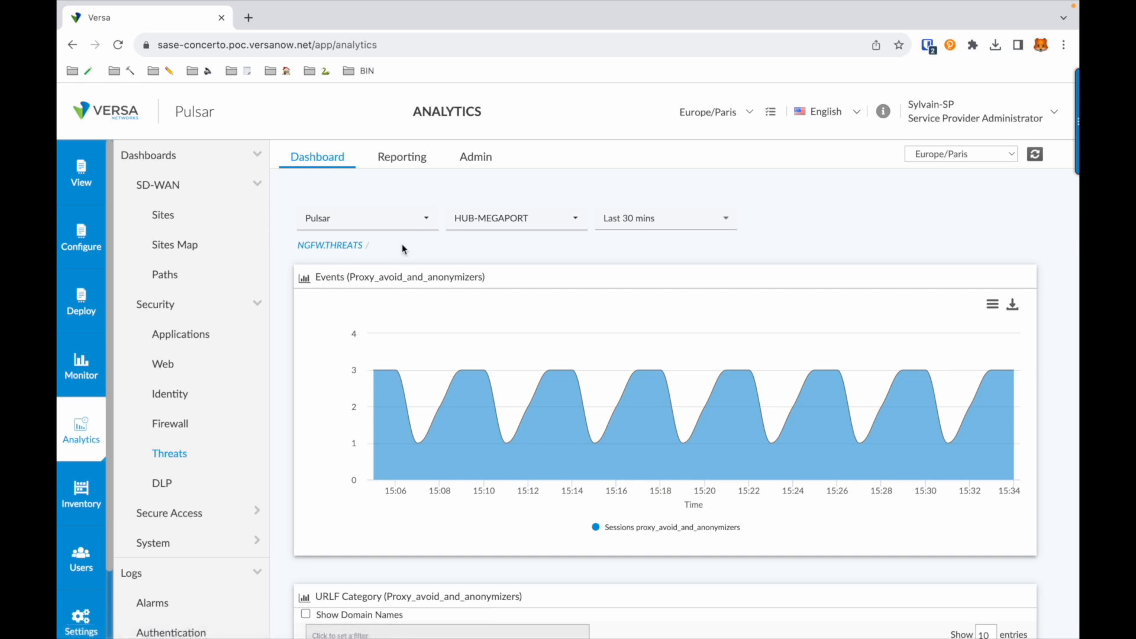
click(539, 270)
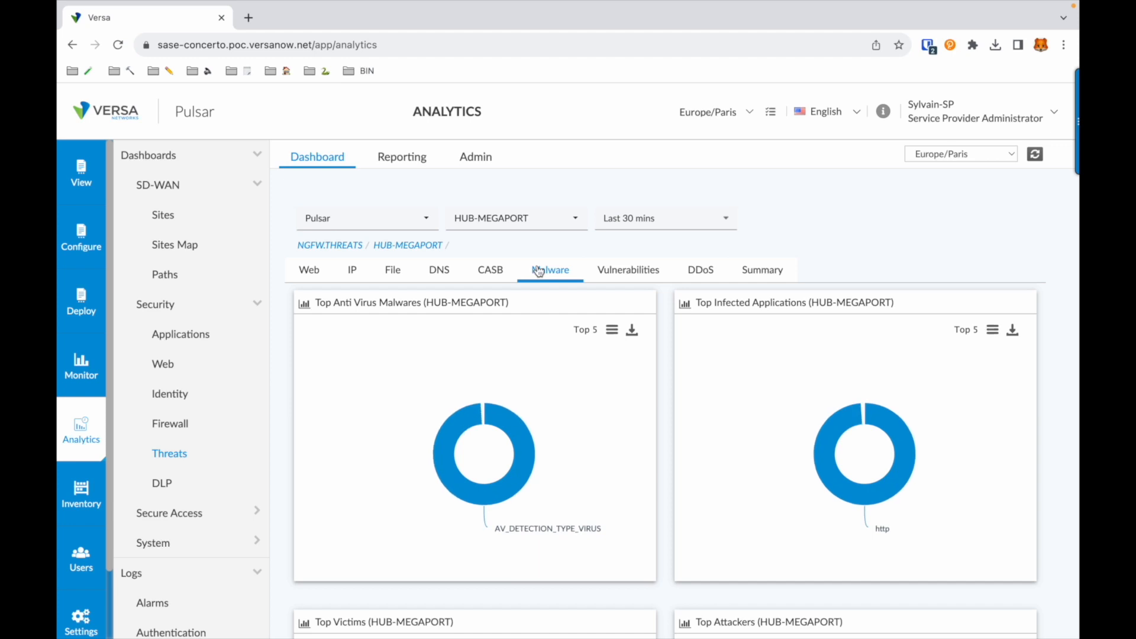
mouse_move(508, 414)
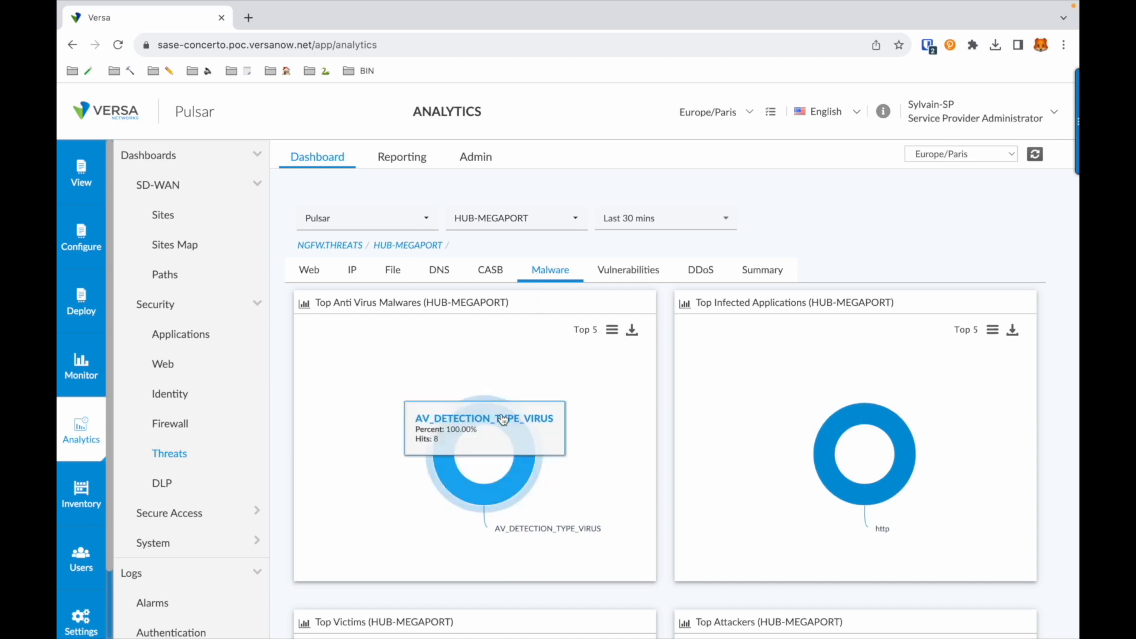
click(503, 420)
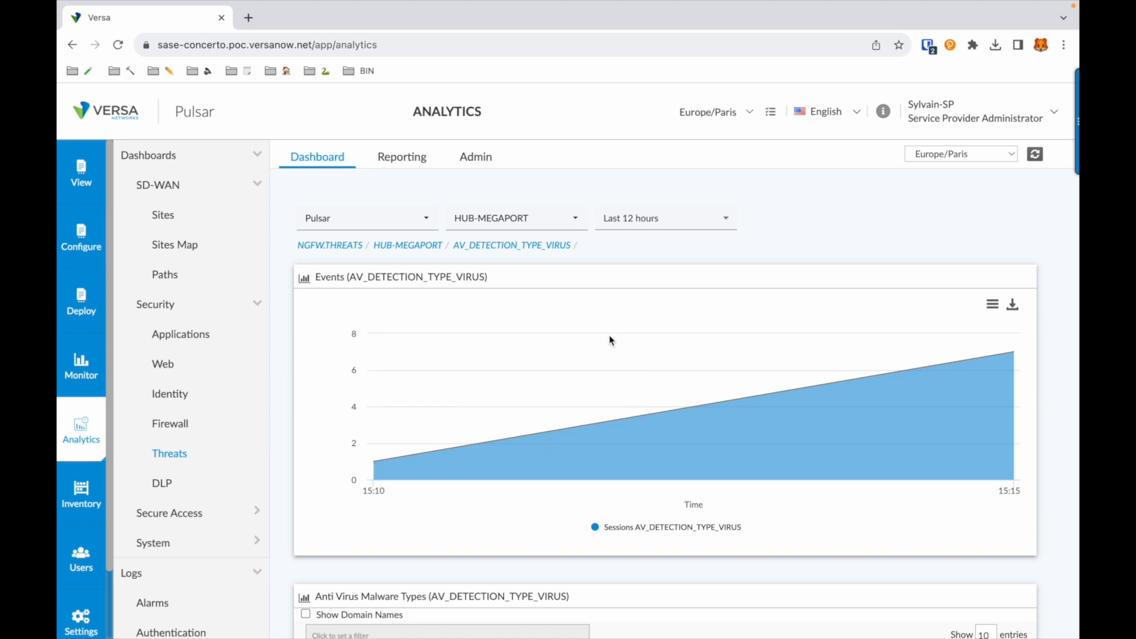
scroll(597, 357, down, 4)
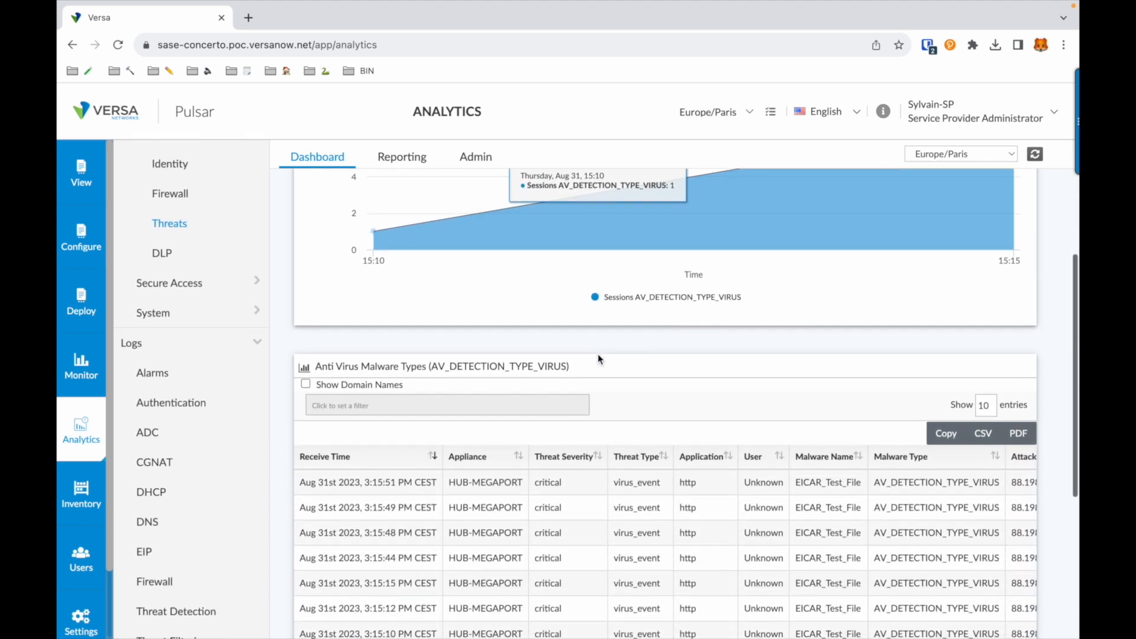
scroll(598, 354, down, 2)
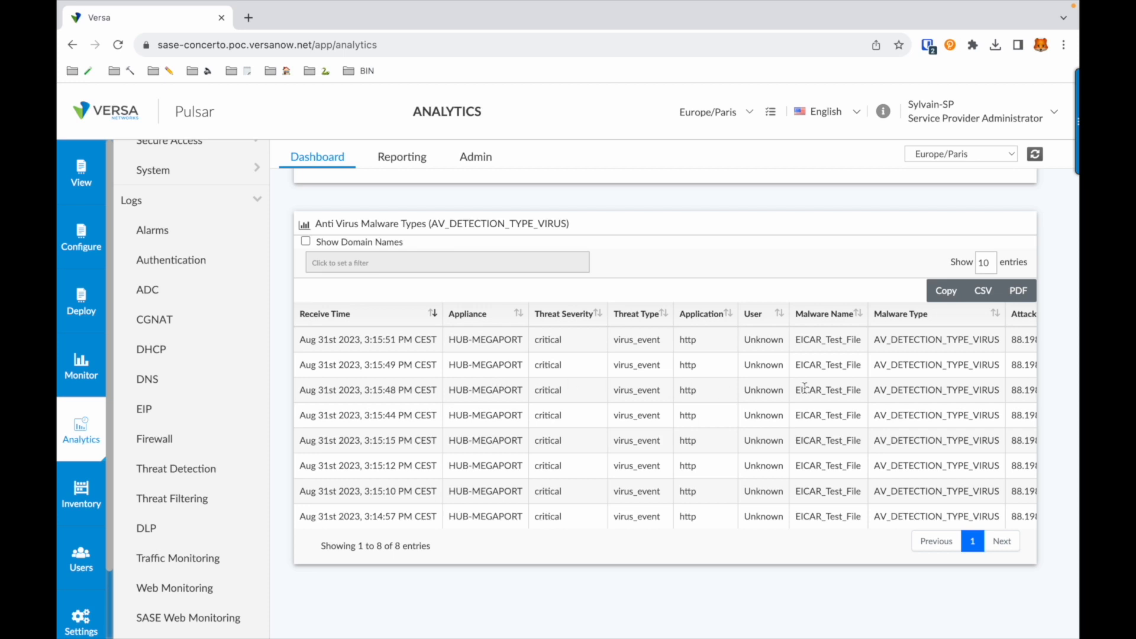
scroll(806, 391, right, 10)
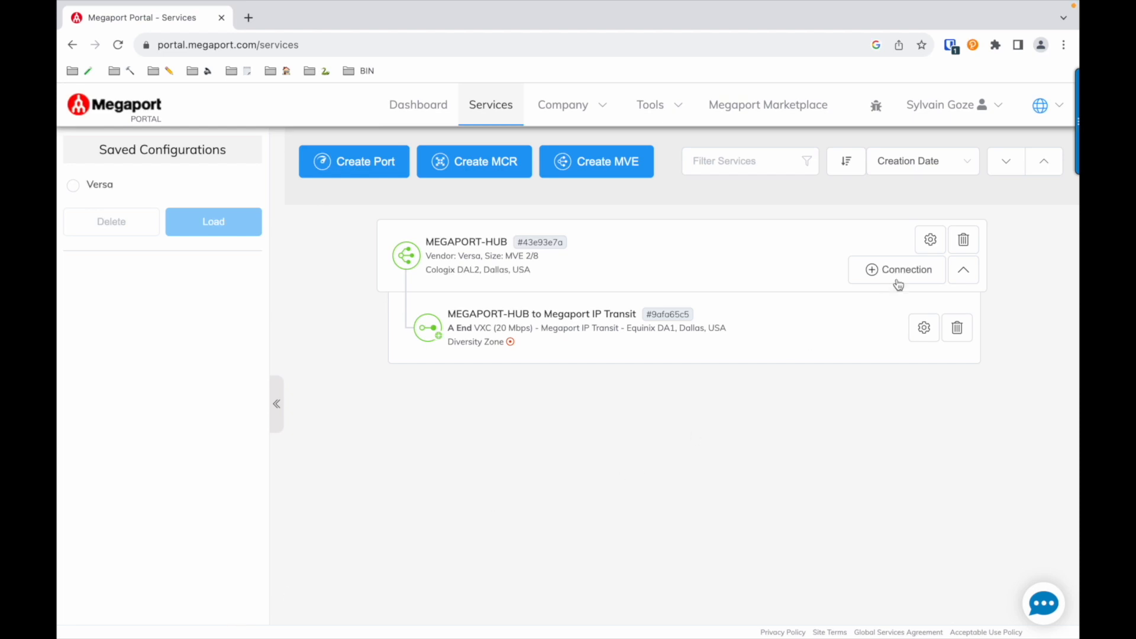
Step: In the Megaport Portal, open the MEGAPORT-HUB MVE's usage and view its traffic graph for the last hour
click(932, 247)
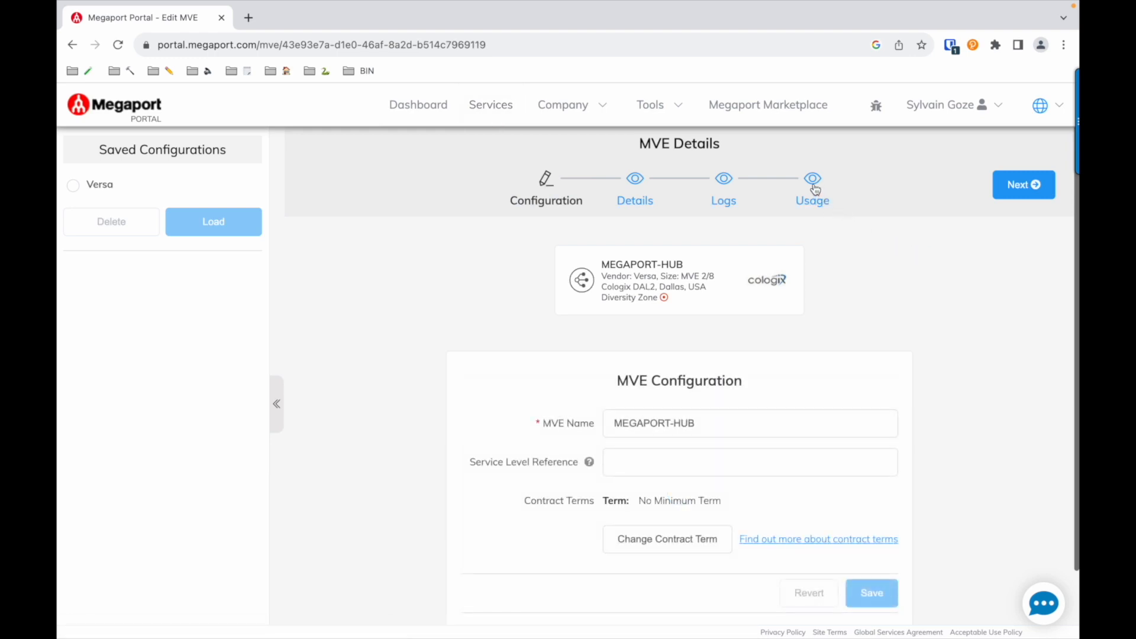
click(823, 200)
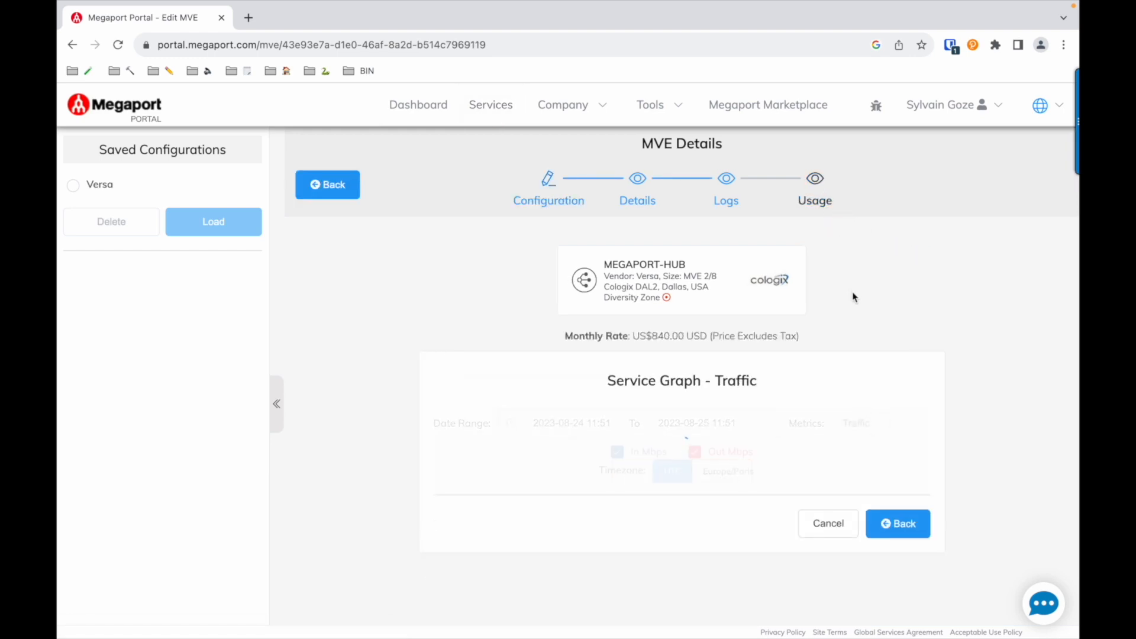
scroll(852, 293, down, 3)
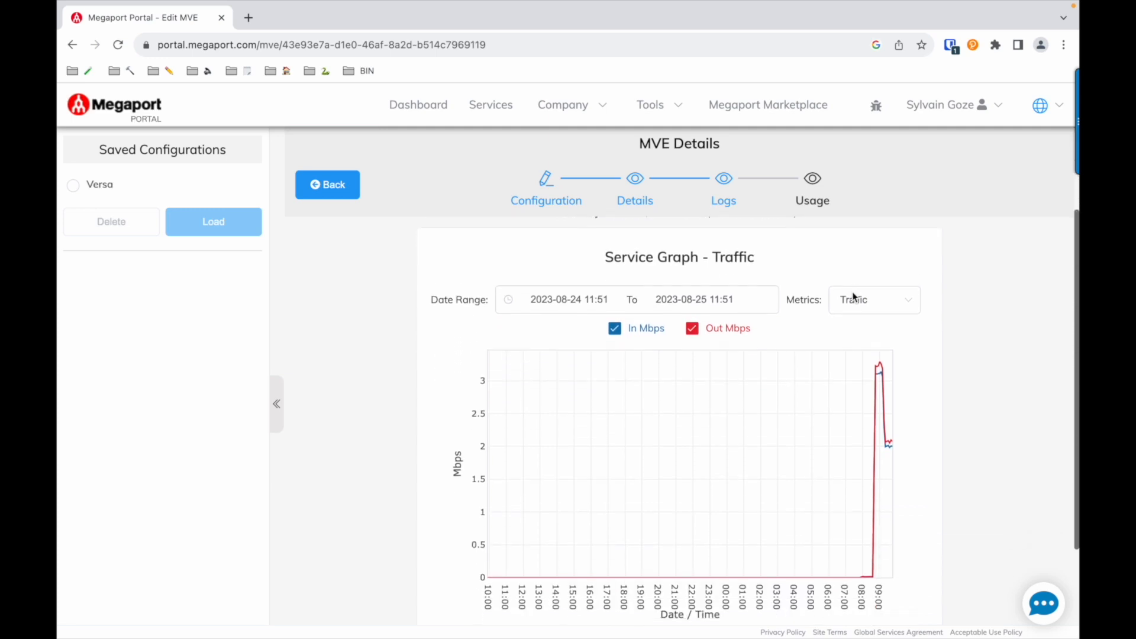
click(763, 280)
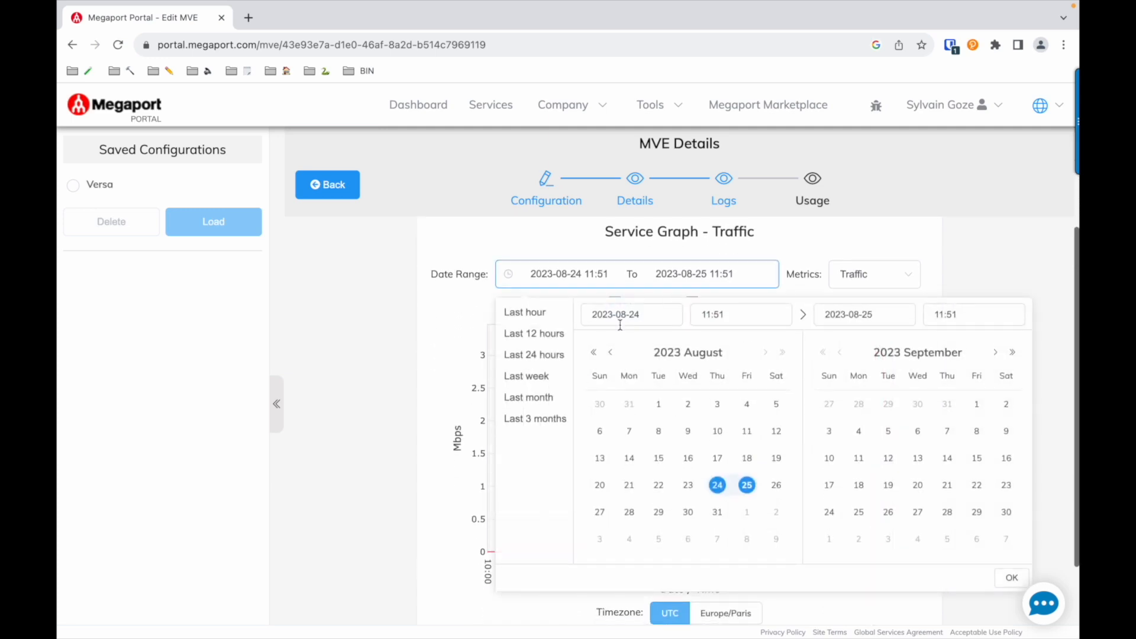
click(531, 312)
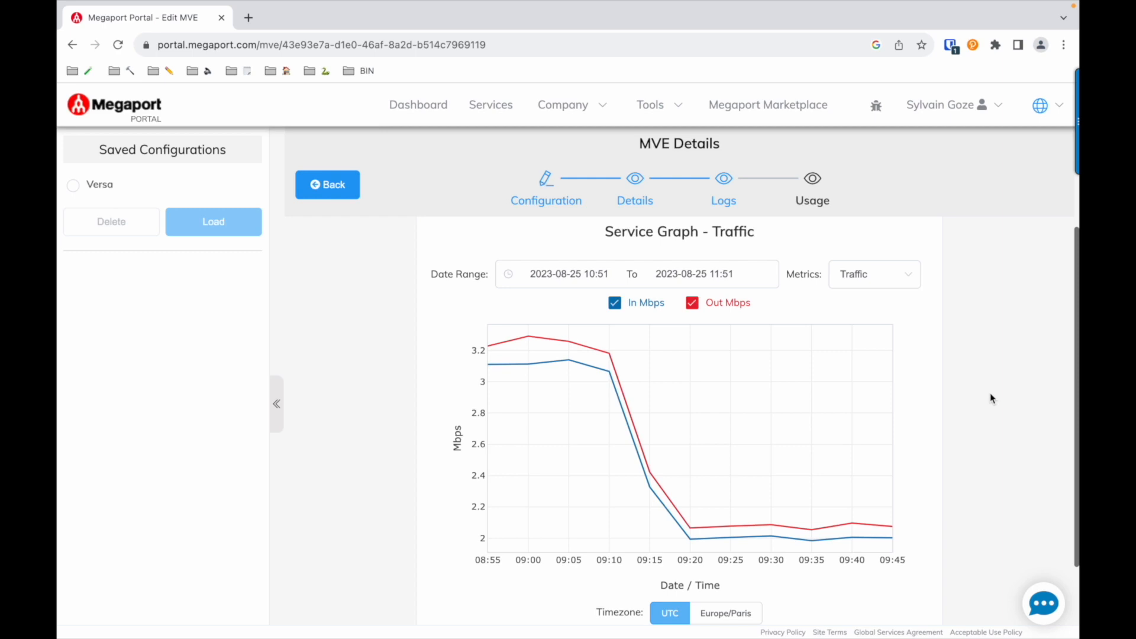
scroll(990, 393, down, 1)
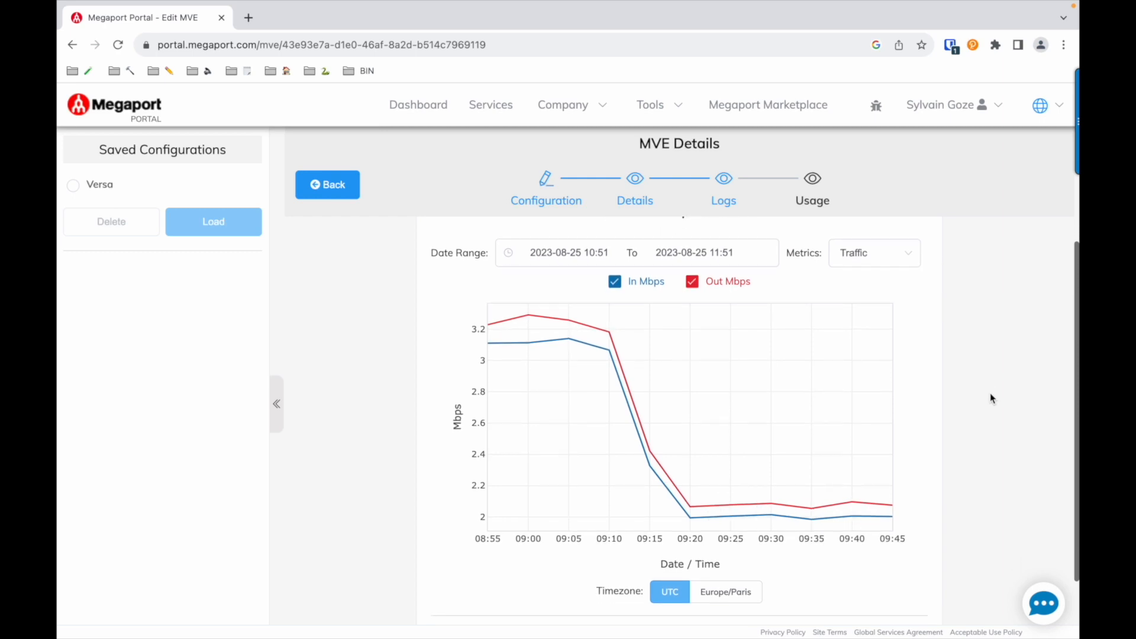
Step: View the MVE's service graph for the Packets metric and switch it to Errors
click(894, 258)
click(859, 316)
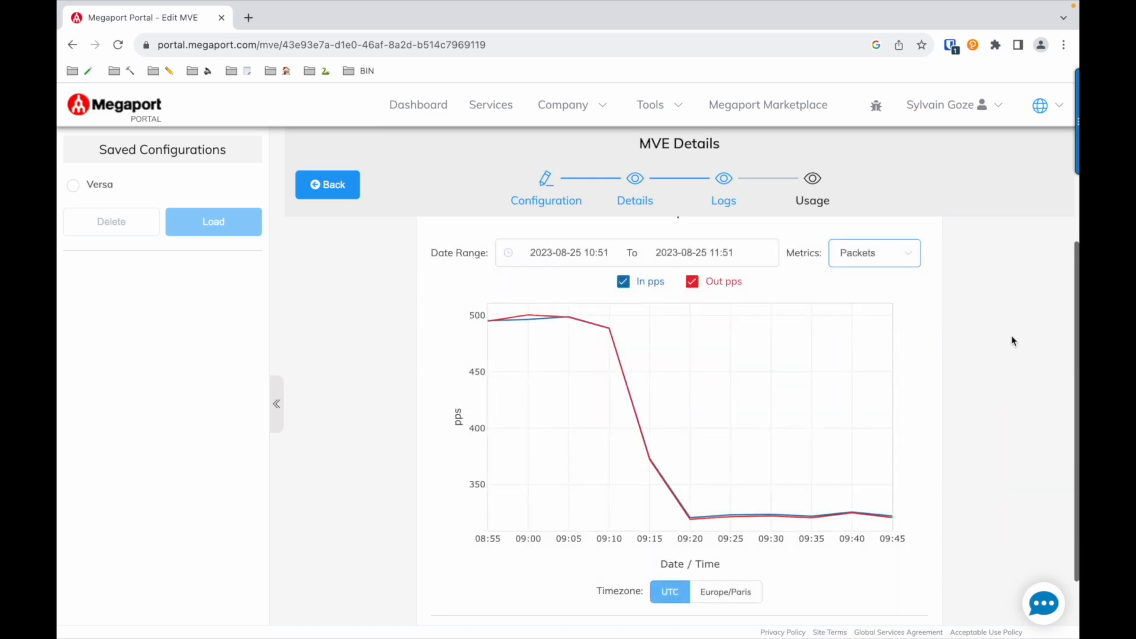
click(897, 263)
click(869, 290)
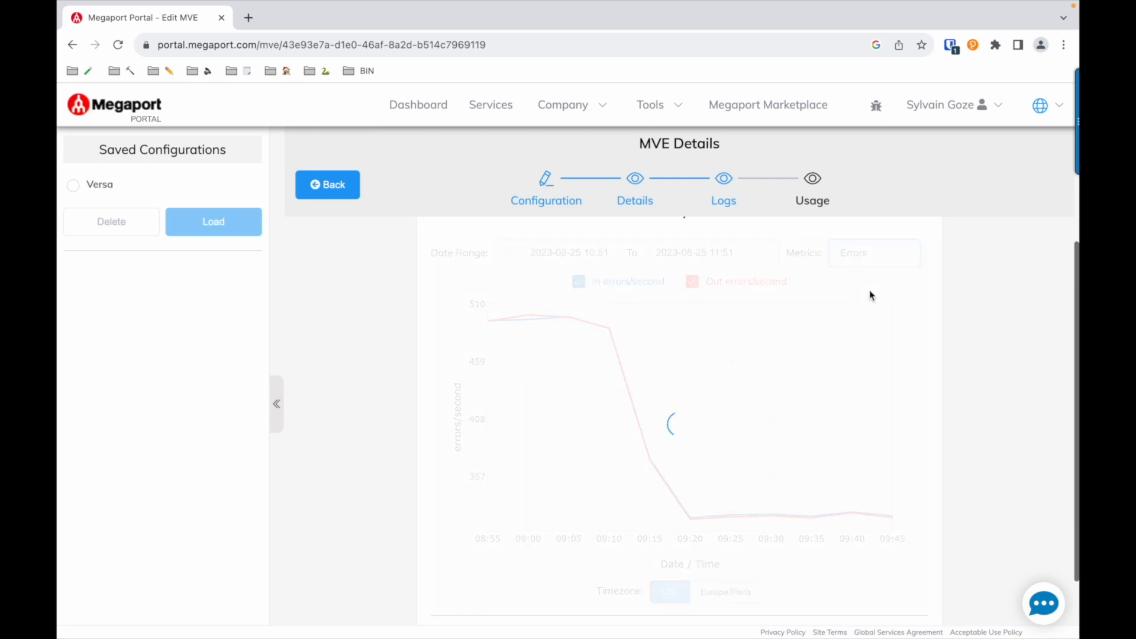